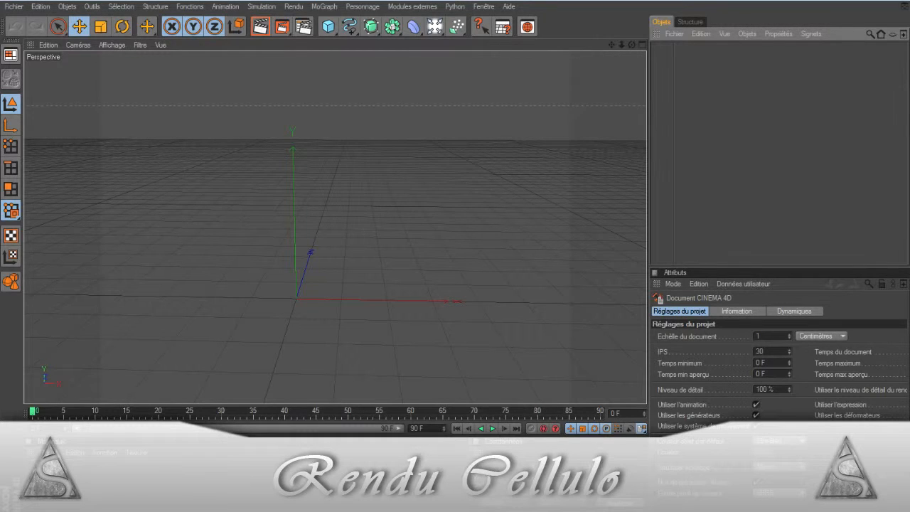
# Add a MoGraph text object to the scene and set its text to "GFX"
pyautogui.click(325, 6)
pyautogui.click(341, 134)
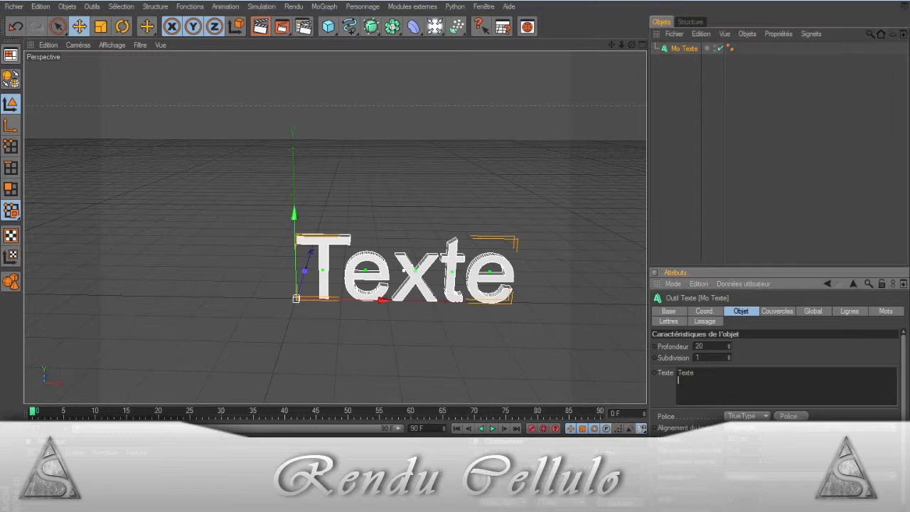
pyautogui.write('GFX')
pyautogui.press('Return')
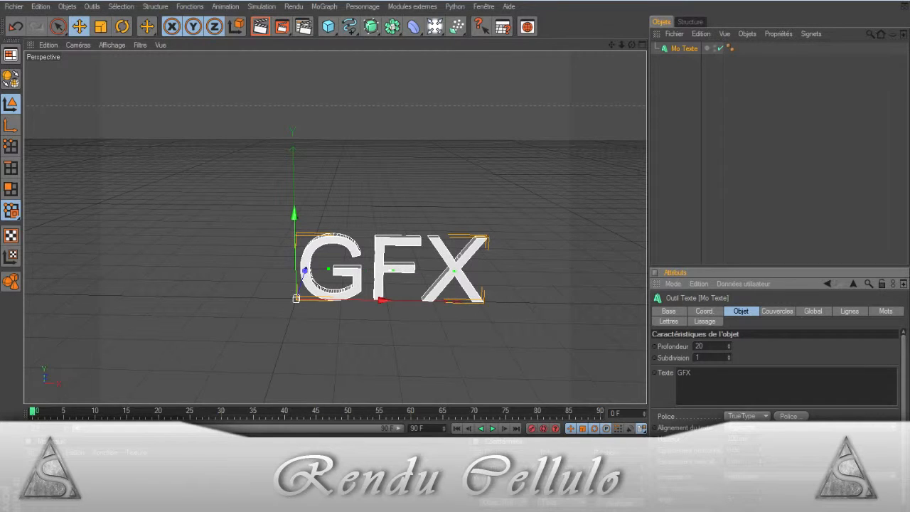
# Set the font of the GFX text object to Terminator Two
pyautogui.click(791, 416)
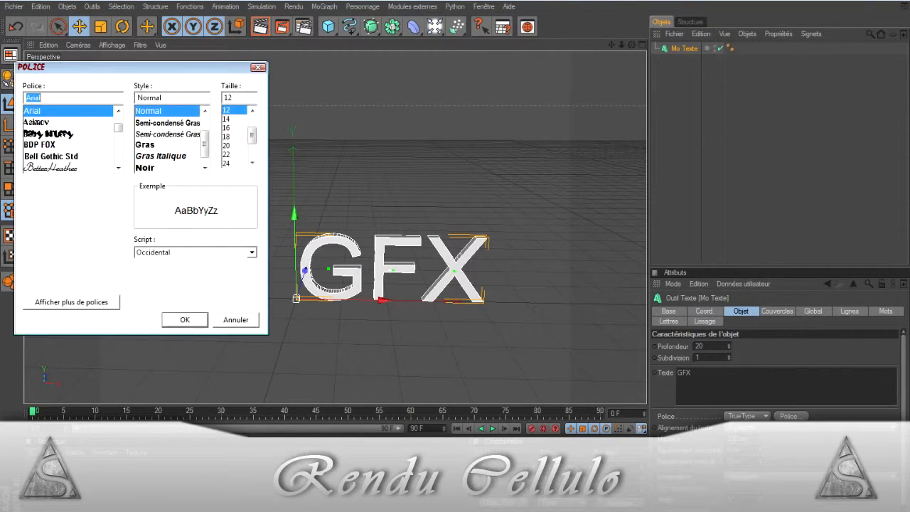
pyautogui.write('ter')
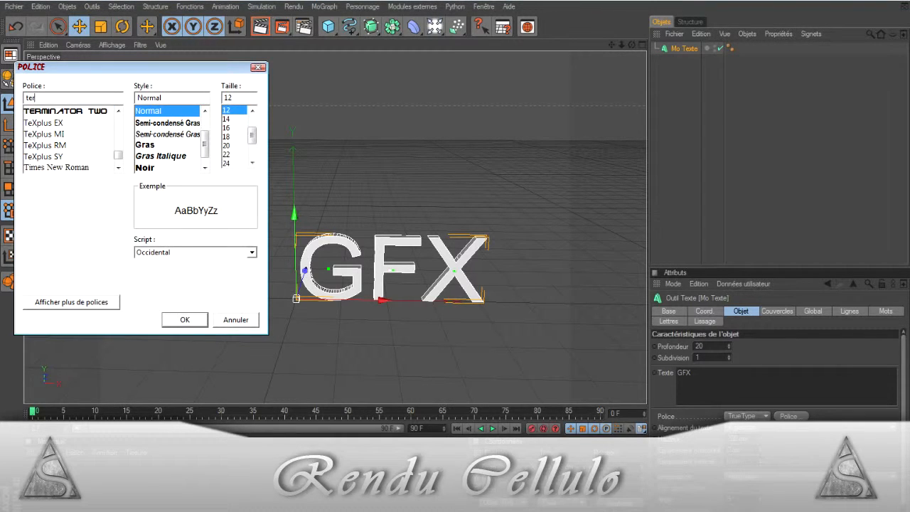
pyautogui.press('Return')
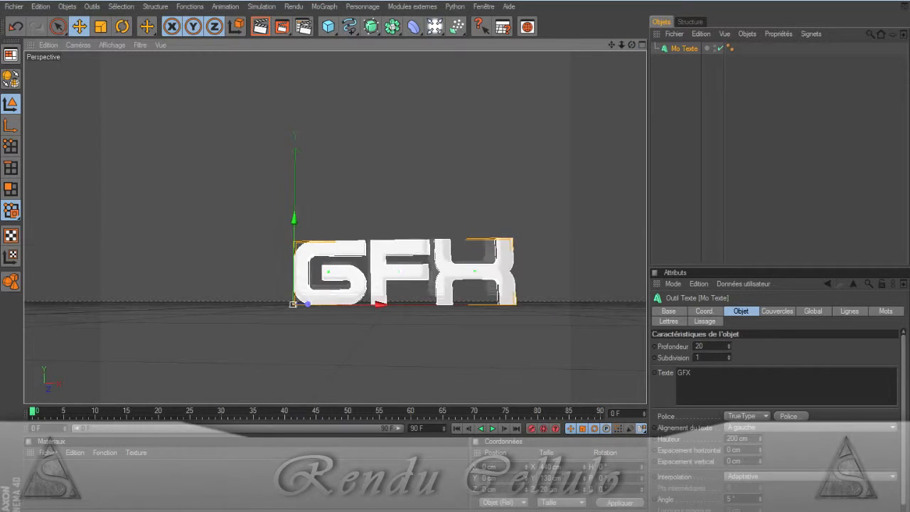
# Raise the GFX text along the Y axis to about 425 cm above the floor grid
pyautogui.moveTo(295, 217); pyautogui.dragTo(299, 43)
pyautogui.moveTo(612, 45); pyautogui.dragTo(618, 119)
pyautogui.moveTo(631, 45); pyautogui.dragTo(594, 51)
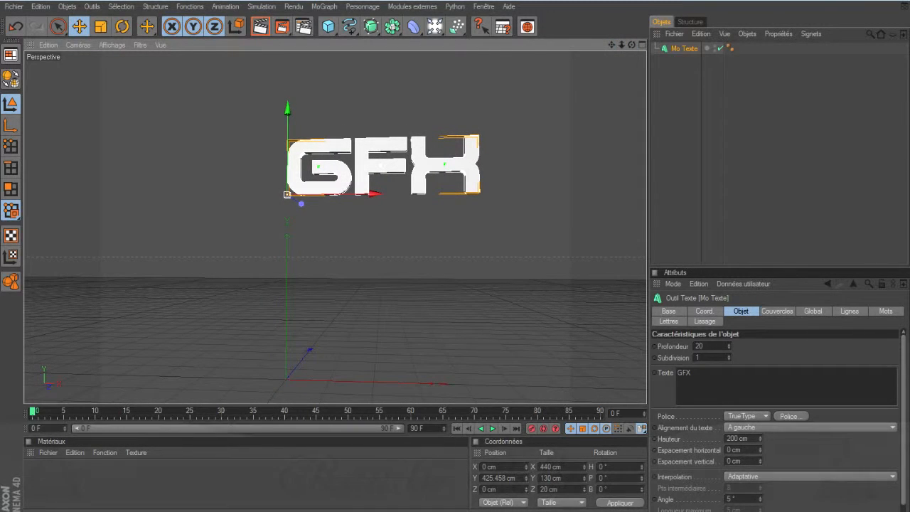
# Set the GFX text's extrusion depth (Profondeur) to 70 and deselect the object
pyautogui.doubleClick(700, 346)
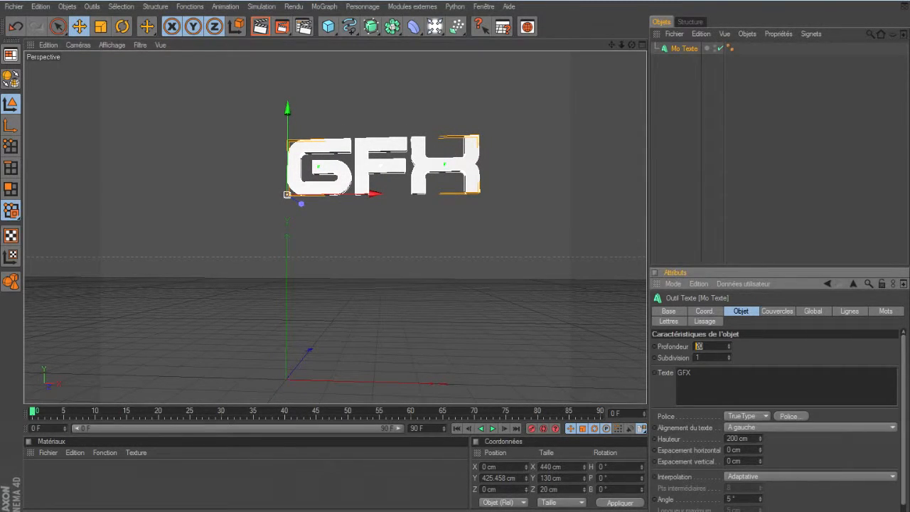
pyautogui.write('70')
pyautogui.press('Return')
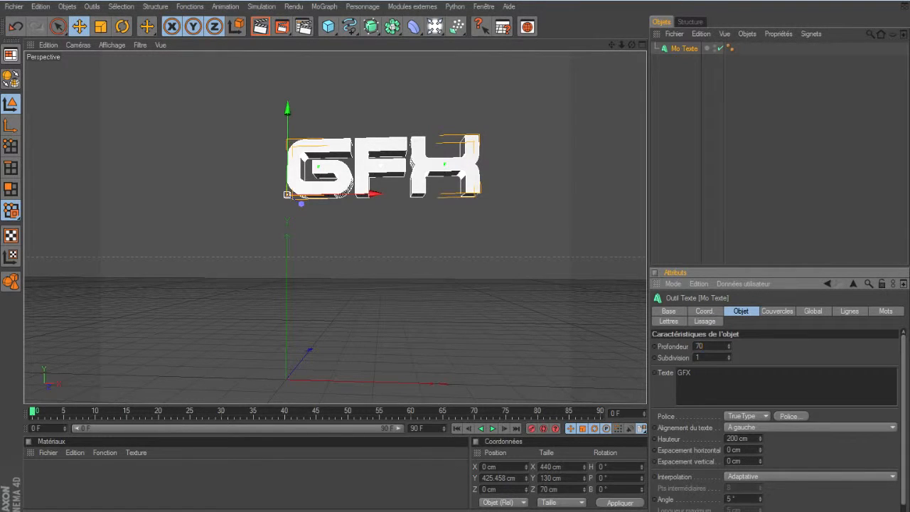
pyautogui.hotkey('ctrl', 'shift', 'a')
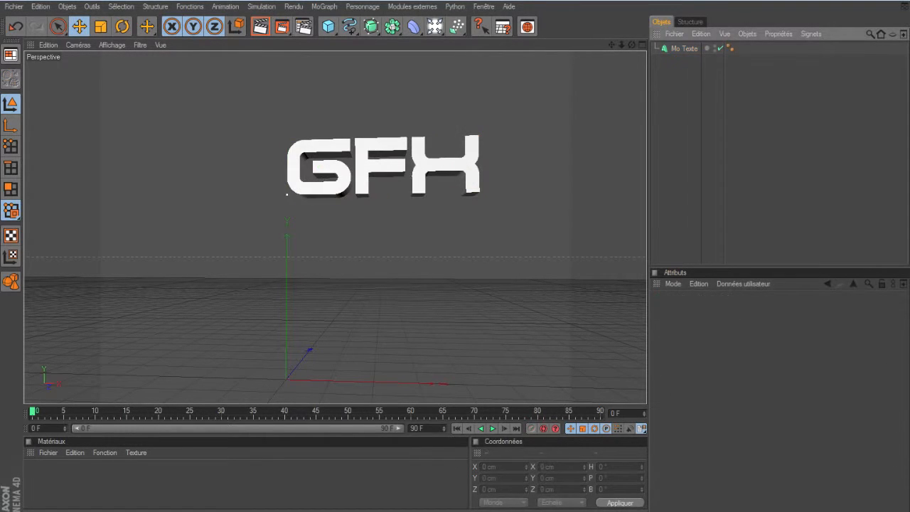
pyautogui.moveTo(632, 44); pyautogui.dragTo(632, 44)
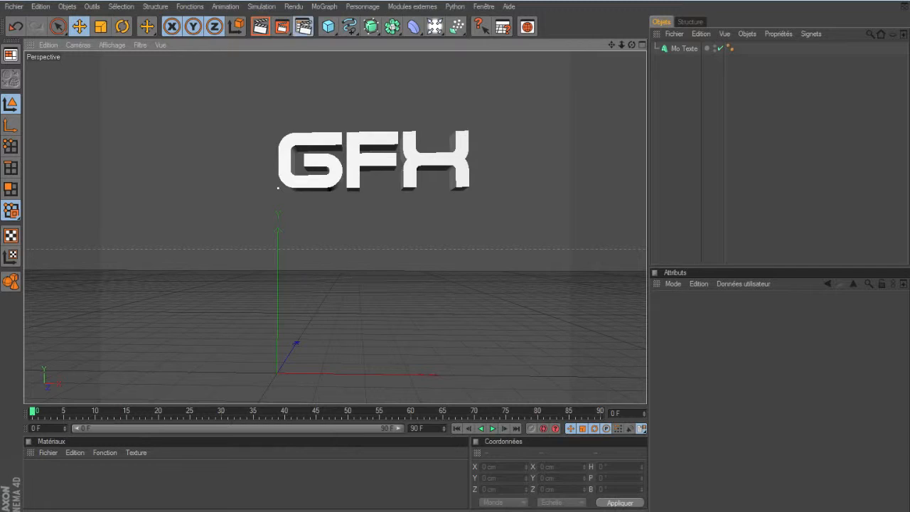
# Set the render output size to the 1680 x 1050 screen preset in the render settings
pyautogui.click(303, 26)
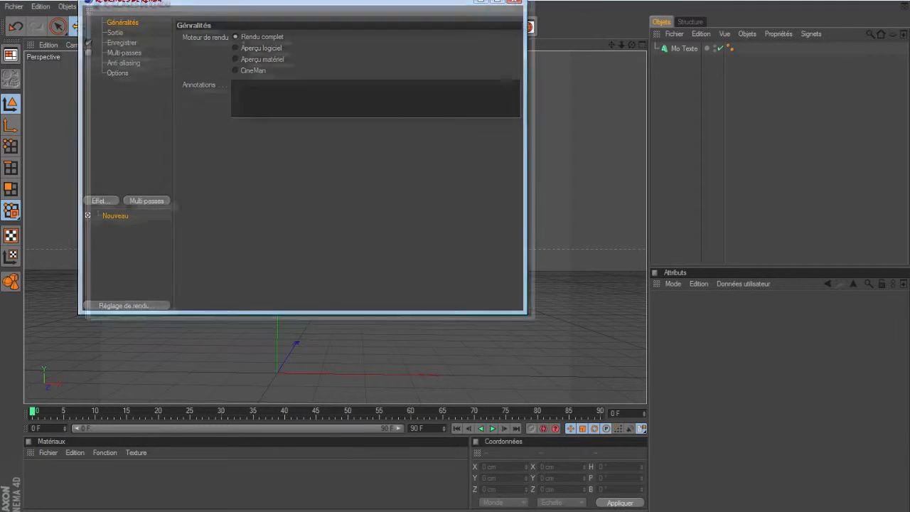
pyautogui.moveTo(284, 1); pyautogui.dragTo(389, 64)
pyautogui.click(219, 95)
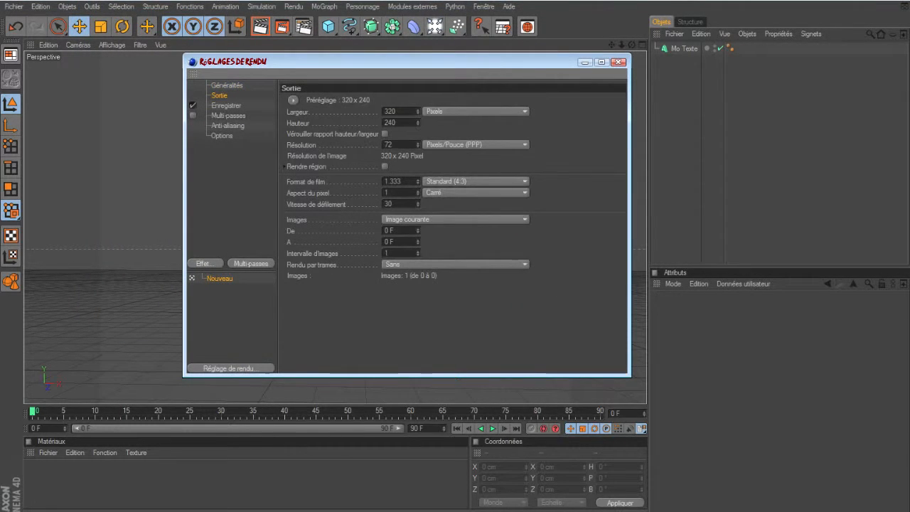
pyautogui.click(292, 99)
pyautogui.moveTo(306, 111)
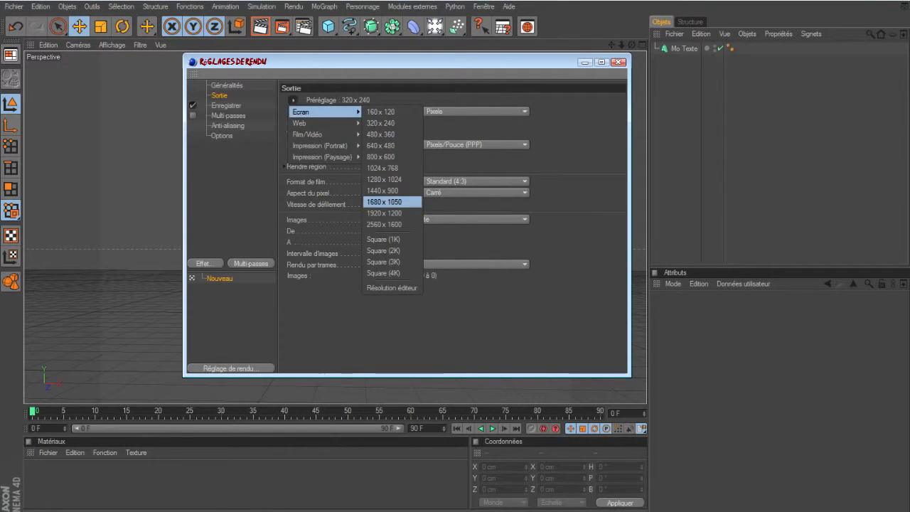
pyautogui.click(384, 202)
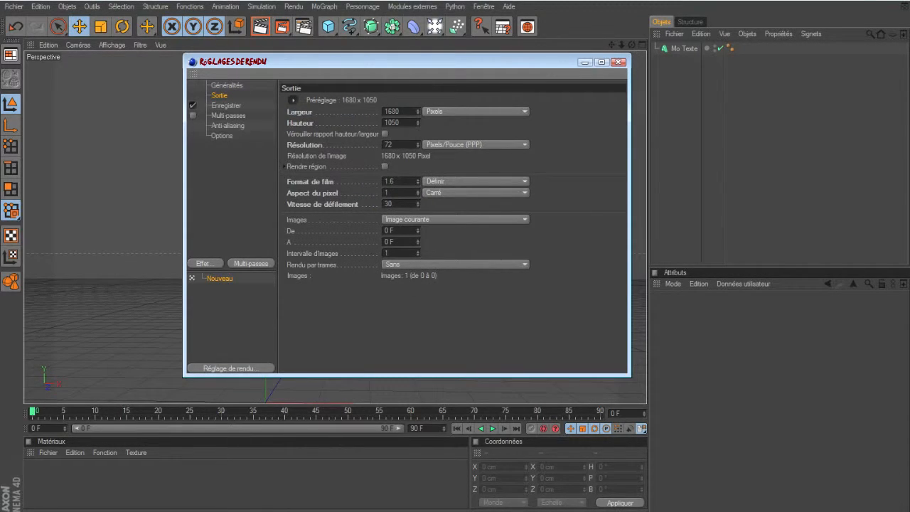
# Set the render's save format to PNG with the alpha channel enabled, and close the render settings
pyautogui.click(226, 105)
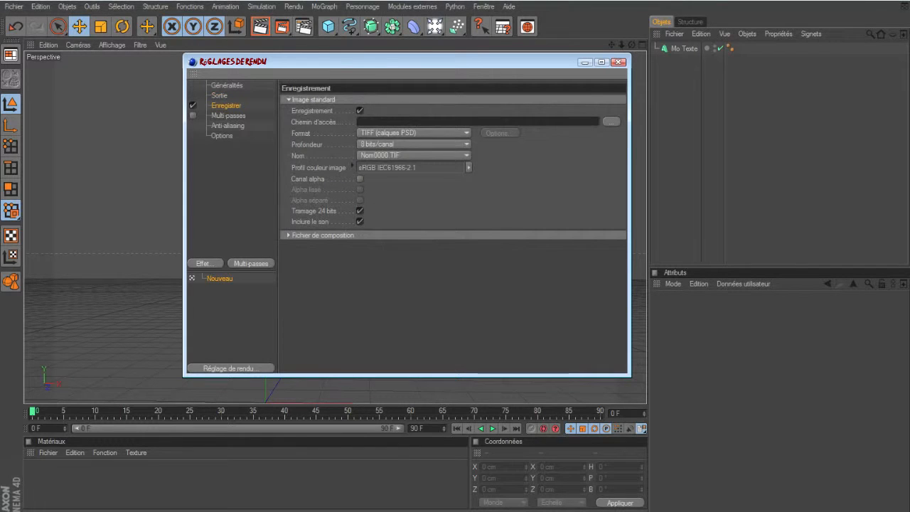
pyautogui.click(412, 133)
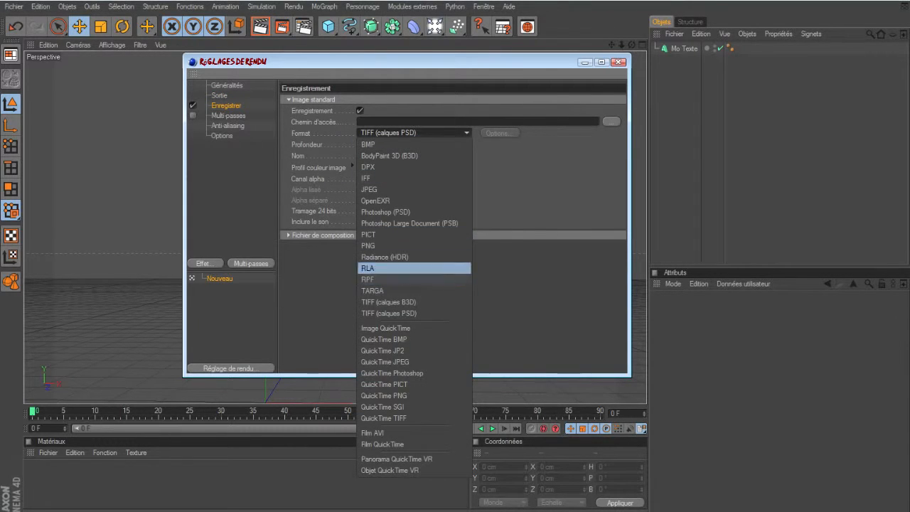
pyautogui.click(384, 246)
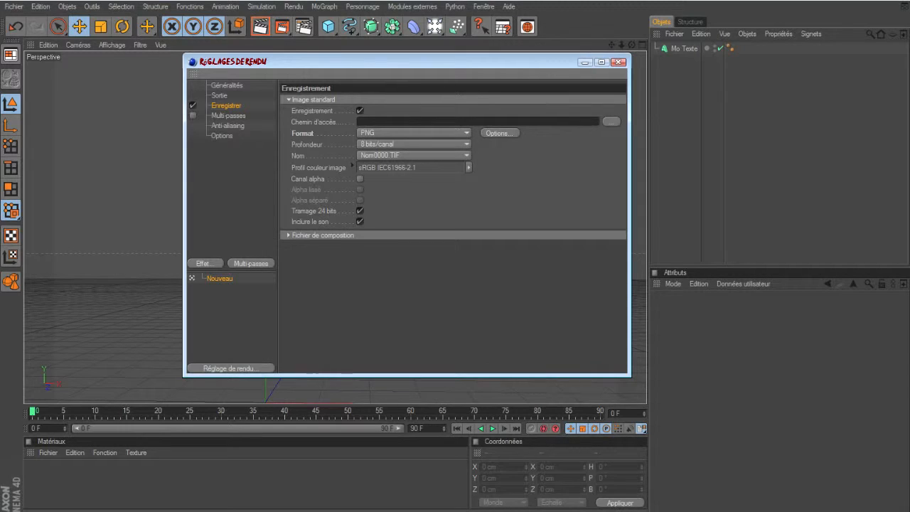
pyautogui.click(228, 116)
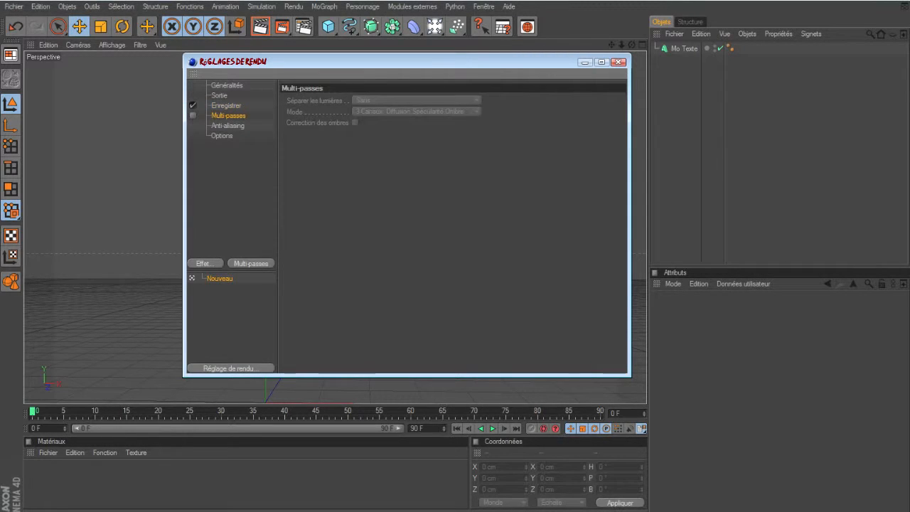
pyautogui.click(226, 106)
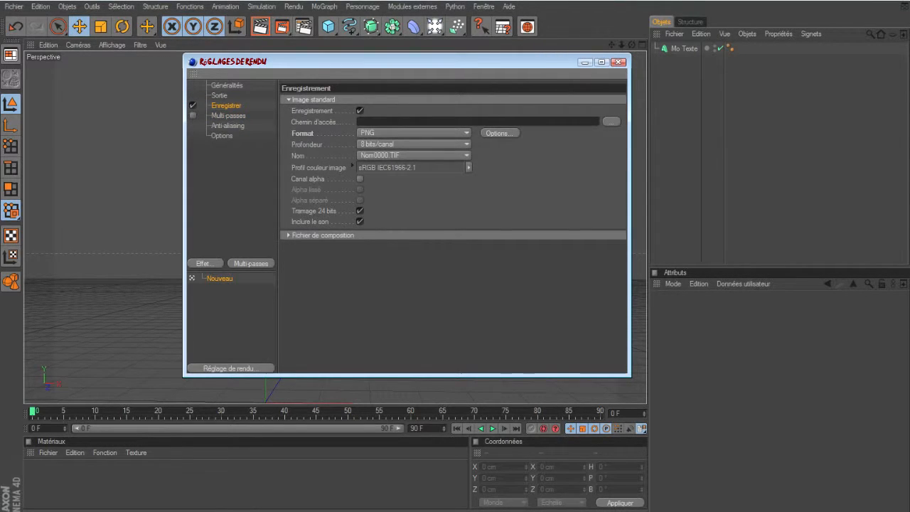
pyautogui.click(360, 180)
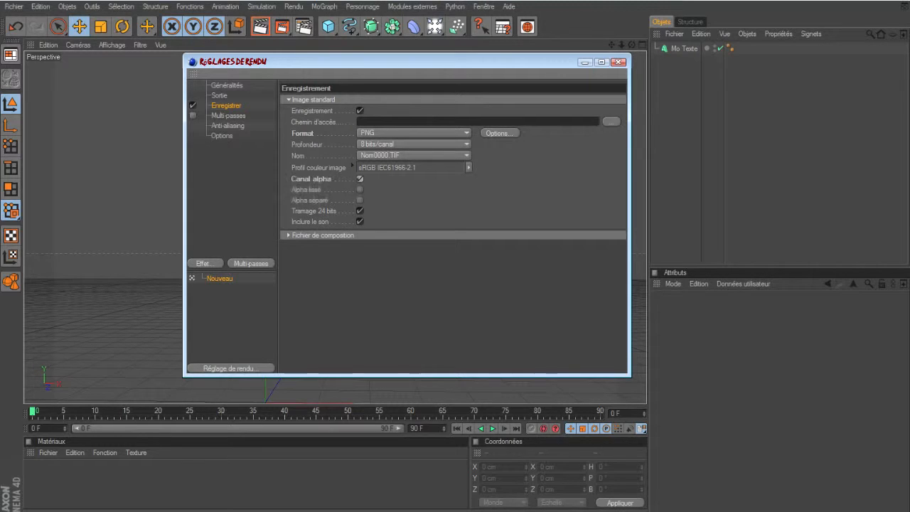
pyautogui.click(619, 62)
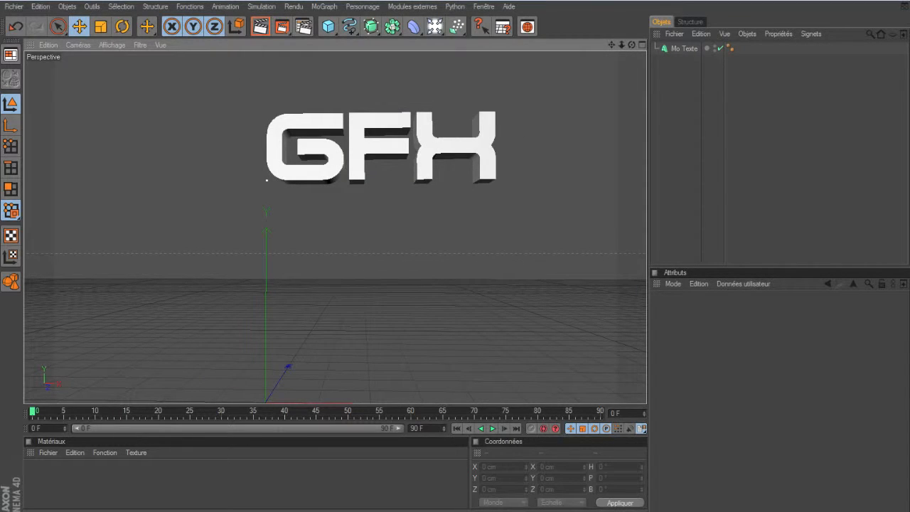
# Create a new material and disable its specularity channel (Spécularité)
pyautogui.click(684, 48)
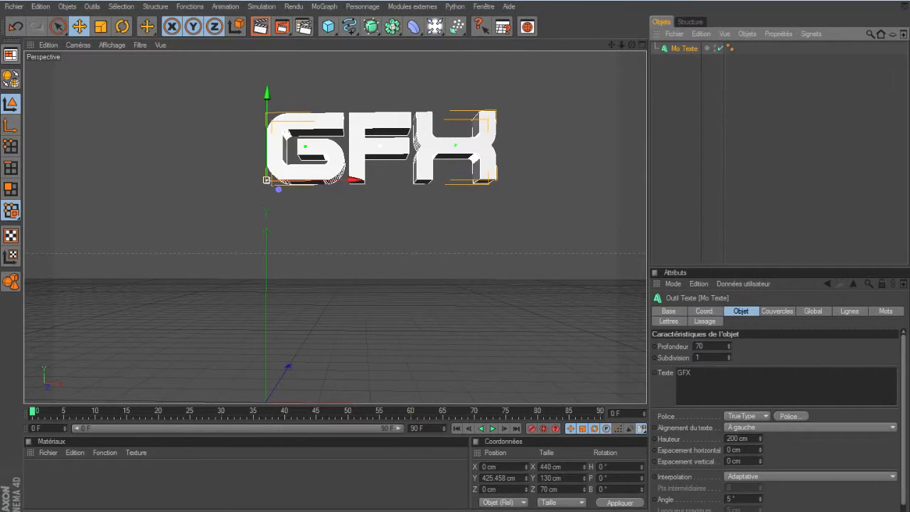
pyautogui.moveTo(612, 45); pyautogui.dragTo(590, 54)
pyautogui.click(142, 481)
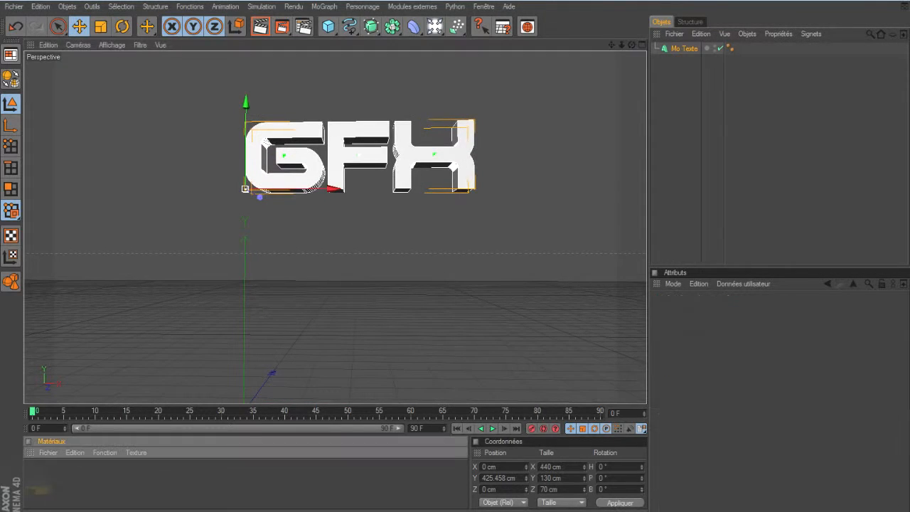
pyautogui.doubleClick(43, 477)
pyautogui.doubleClick(37, 473)
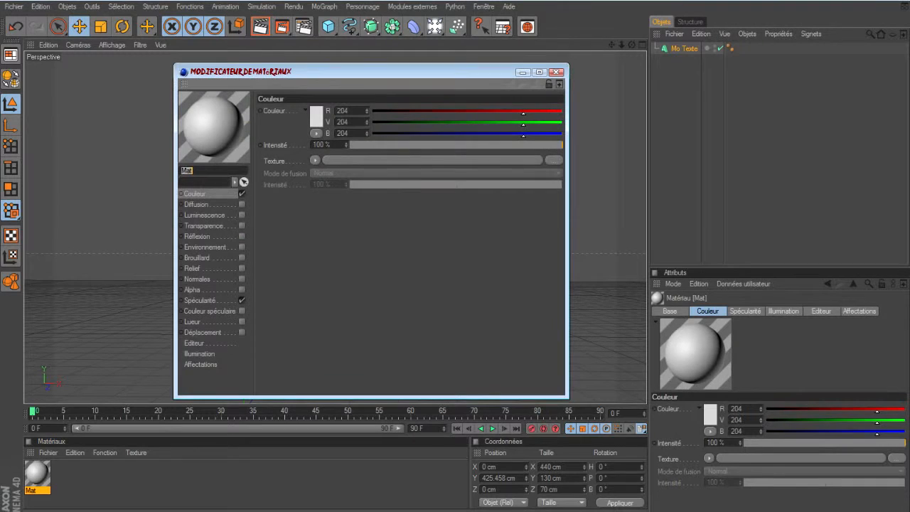
pyautogui.click(242, 300)
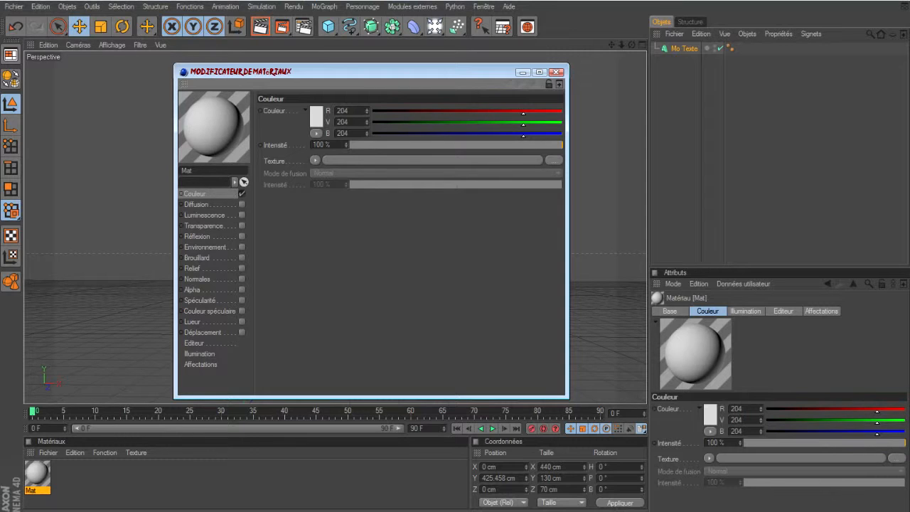
# Set the material's colour to light grey, RGB 224, 224, 224, and apply the material to the GFX text
pyautogui.click(315, 116)
pyautogui.moveTo(313, 55); pyautogui.dragTo(434, 127)
pyautogui.moveTo(374, 161); pyautogui.dragTo(374, 155)
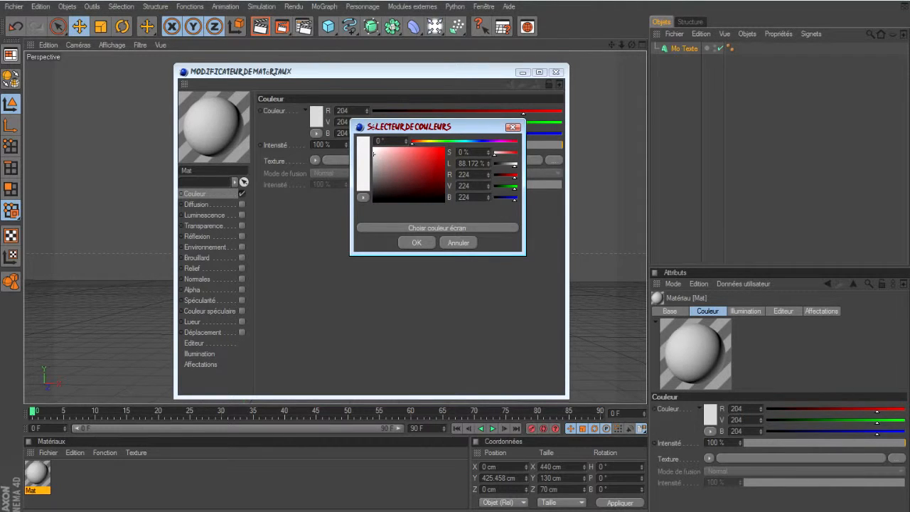
pyautogui.click(417, 242)
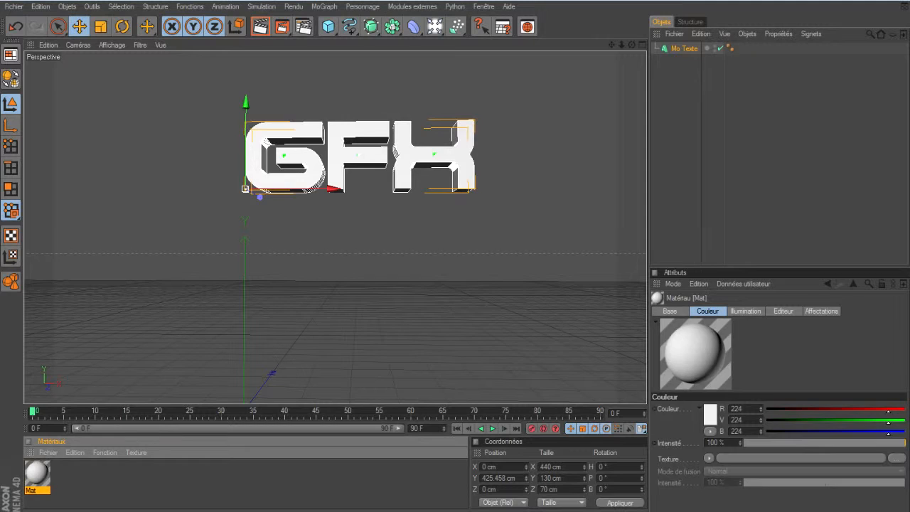
pyautogui.moveTo(731, 48); pyautogui.dragTo(732, 48)
pyautogui.click(94, 478)
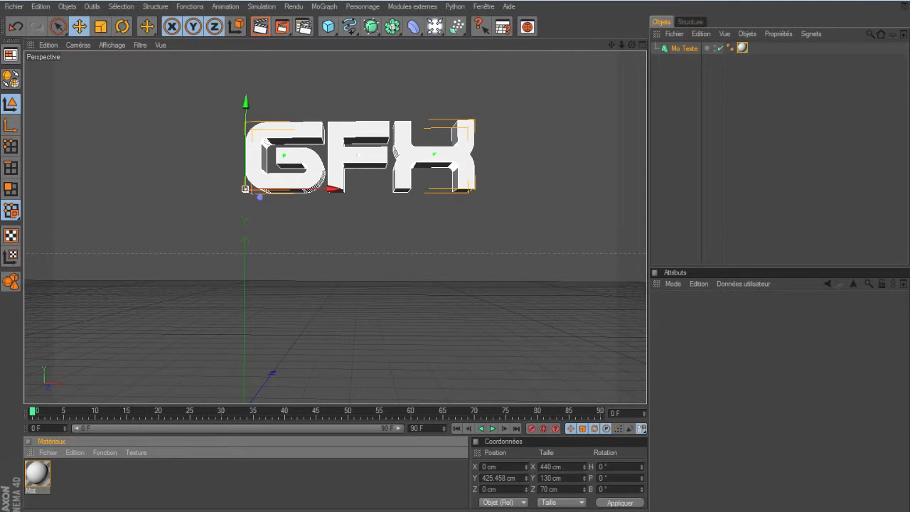
# Set both the start and end caps of the GFX text to cap and bevel (Couvercle et biseau)
pyautogui.click(685, 49)
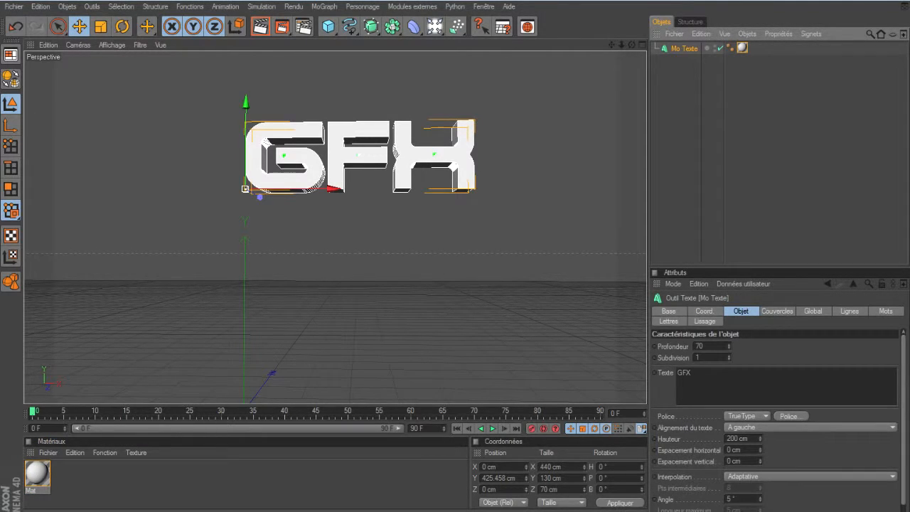
pyautogui.click(777, 311)
pyautogui.click(766, 346)
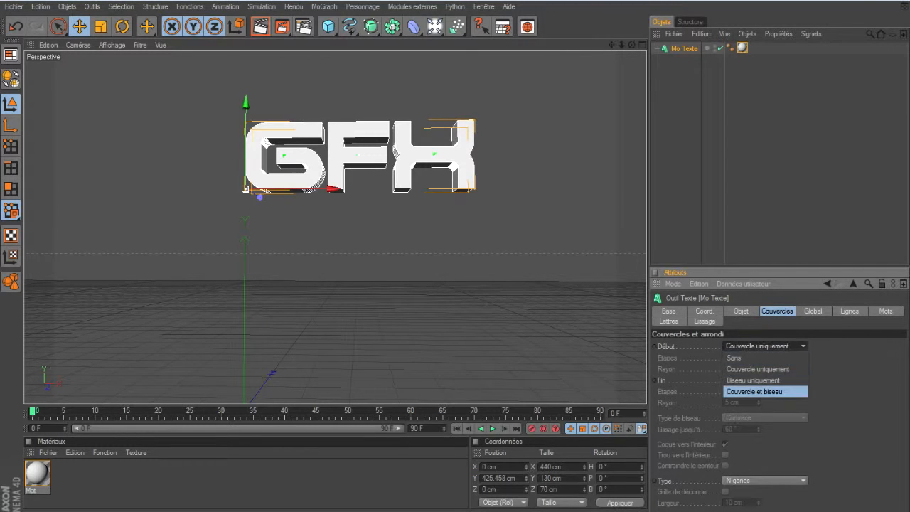
pyautogui.click(765, 391)
pyautogui.click(765, 381)
pyautogui.click(765, 425)
# Set the bevel radius of the text's start and end caps to 2 cm each
pyautogui.doubleClick(733, 369)
pyautogui.write('2')
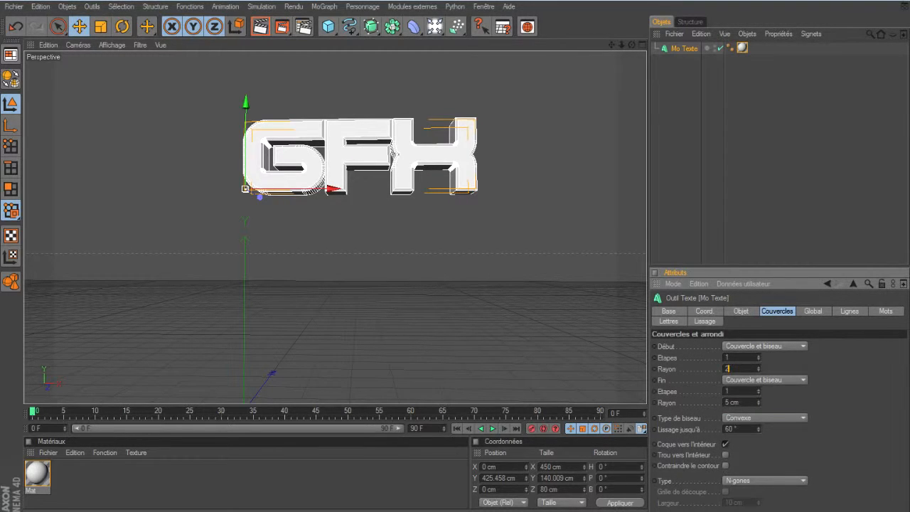
pyautogui.moveTo(740, 403); pyautogui.dragTo(724, 403)
pyautogui.write('2')
pyautogui.press('Return')
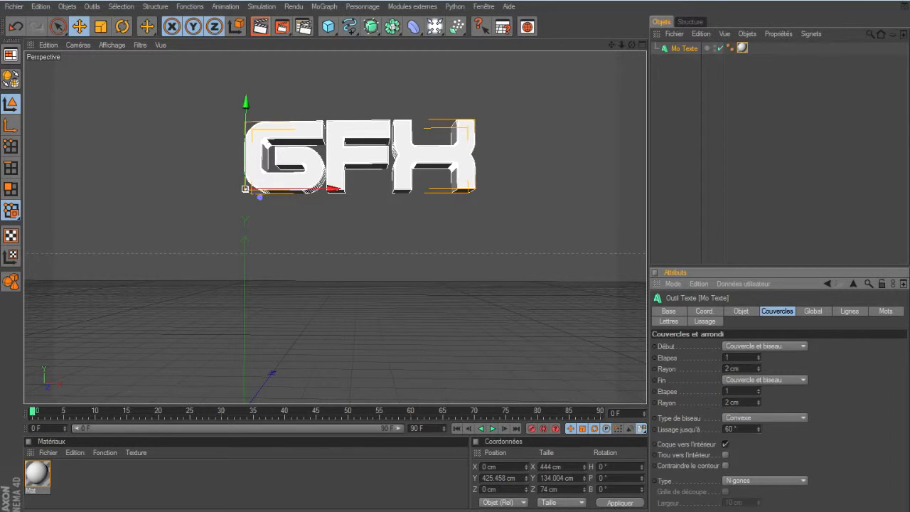
# Add a spot light (Spot) to the scene
pyautogui.moveTo(612, 45); pyautogui.dragTo(598, 59)
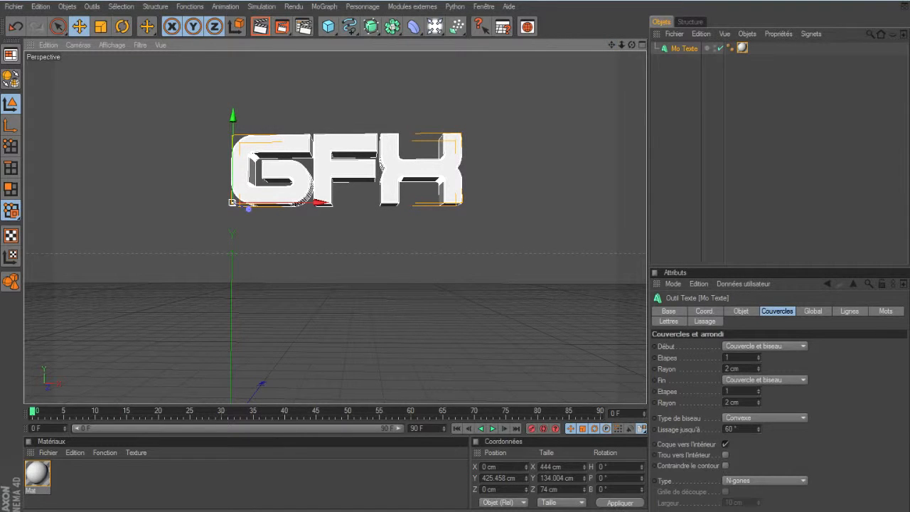
pyautogui.click(327, 26)
pyautogui.click(434, 26)
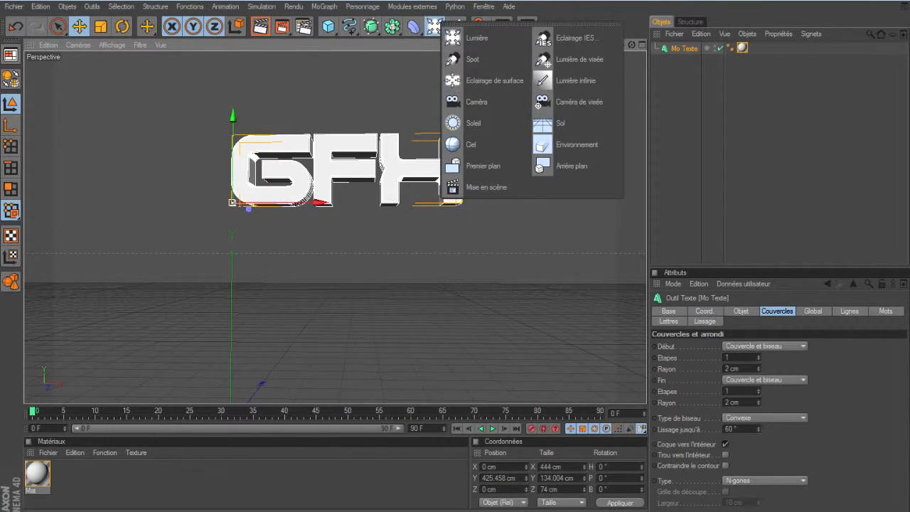
pyautogui.click(473, 59)
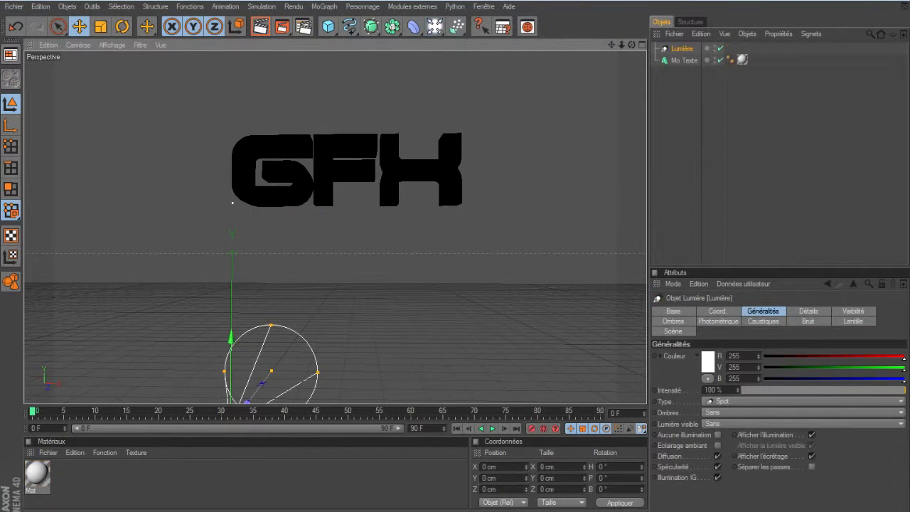
# Move the spot light up and in front of the text's left side, to about X -164, Y 512, Z -540 cm
pyautogui.moveTo(231, 337); pyautogui.dragTo(233, 71)
pyautogui.press('F5')
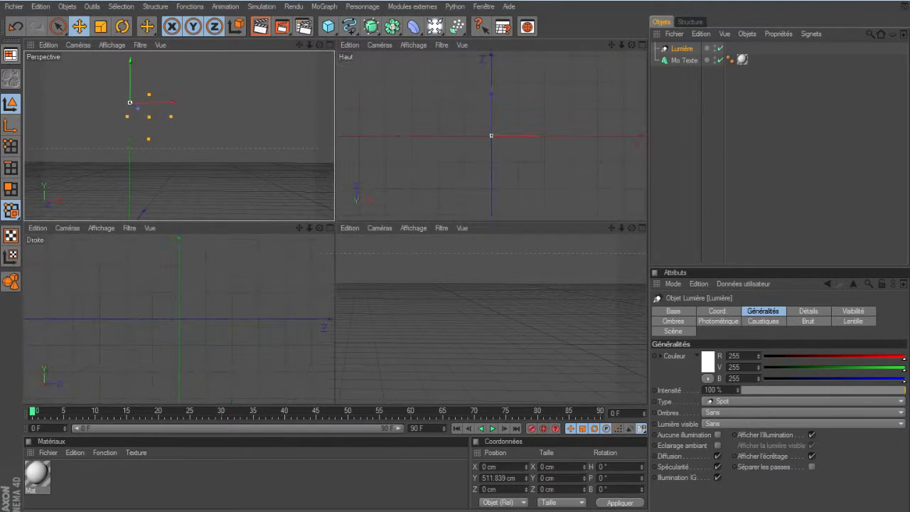
pyautogui.moveTo(491, 92); pyautogui.dragTo(491, 163)
pyautogui.moveTo(532, 206); pyautogui.dragTo(559, 205)
pyautogui.scroll(-3, 559, 206)
pyautogui.scroll(-2, 540, 183)
pyautogui.moveTo(507, 146)
pyautogui.mouseDown()
pyautogui.moveTo(507, 185)
pyautogui.moveTo(504, 163)
pyautogui.mouseUp()
pyautogui.scroll(-2, 507, 170)
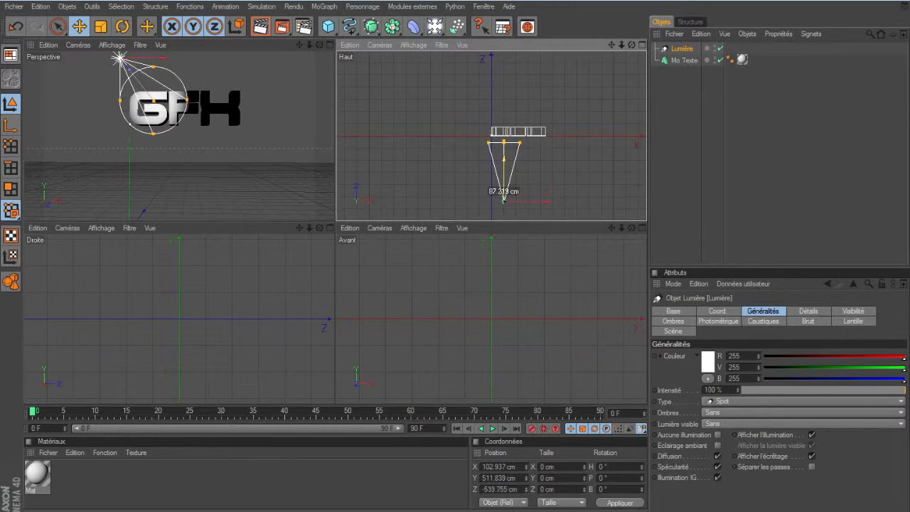
pyautogui.moveTo(544, 201); pyautogui.dragTo(480, 202)
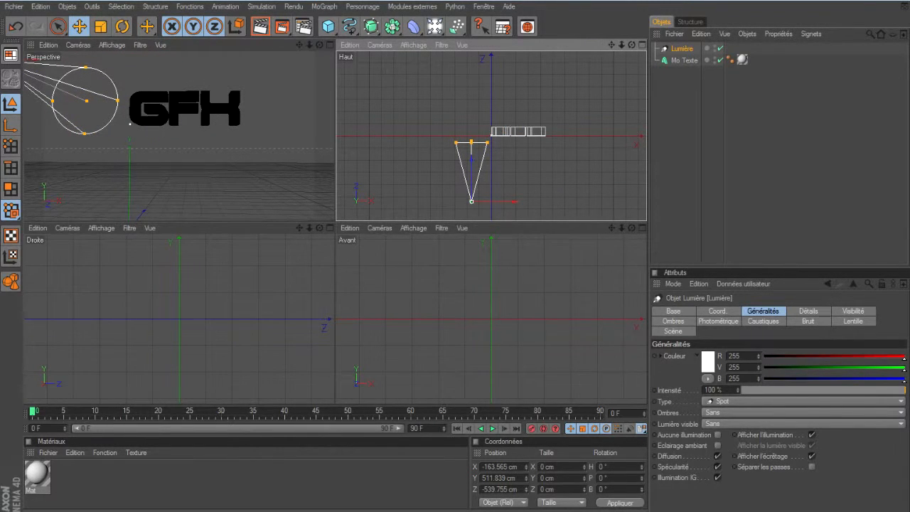
# Rotate the spot light towards the G to about H -24°, P 3.7°, B -8.2°, and lower it to about Y 460 cm
pyautogui.press('r')
pyautogui.moveTo(483, 202); pyautogui.dragTo(489, 187)
pyautogui.scroll(-3, 489, 186)
pyautogui.moveTo(502, 181); pyautogui.dragTo(502, 181)
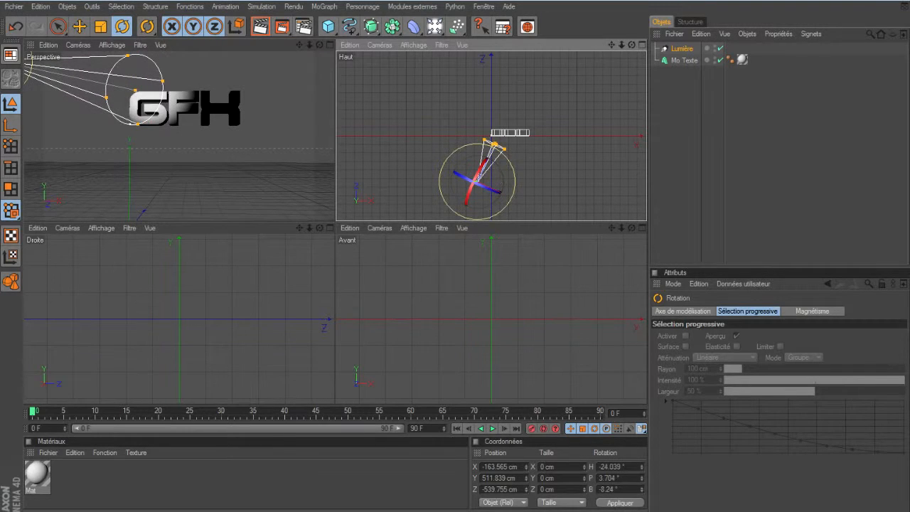
pyautogui.press('e')
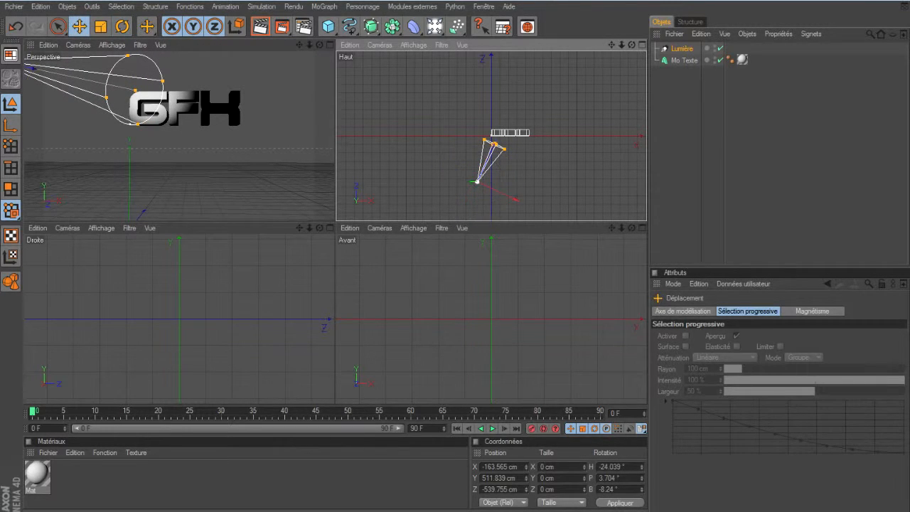
pyautogui.moveTo(475, 182); pyautogui.dragTo(475, 183)
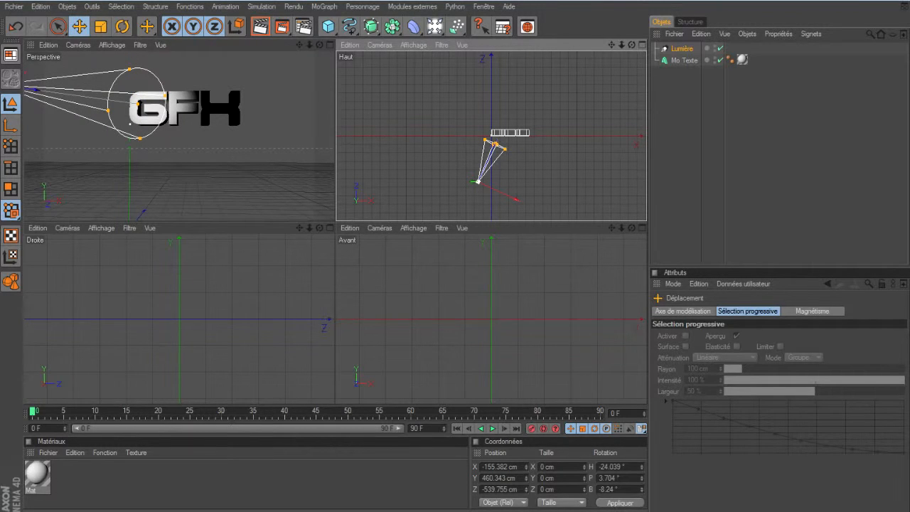
# Duplicate the spot light in place
pyautogui.click(682, 49)
pyautogui.hotkey('ctrl', 'c')
pyautogui.hotkey('ctrl', 'v')
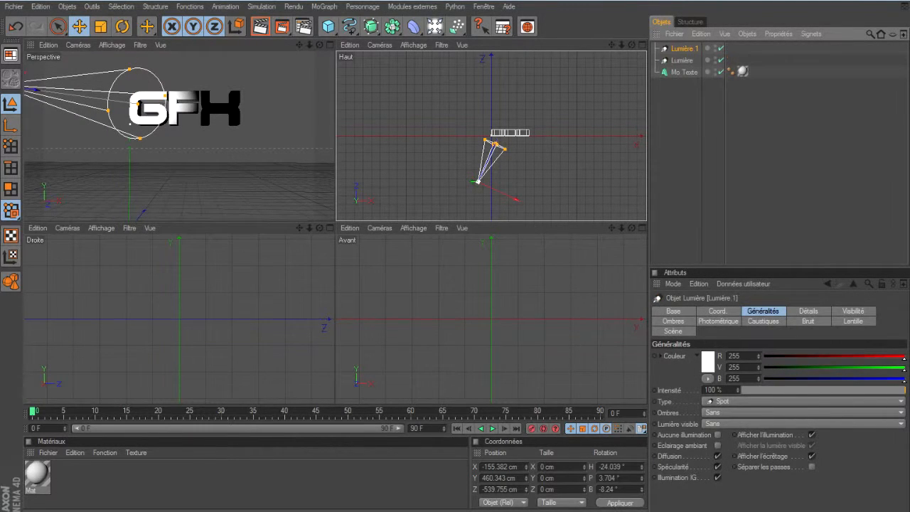
pyautogui.moveTo(621, 489); pyautogui.dragTo(599, 490)
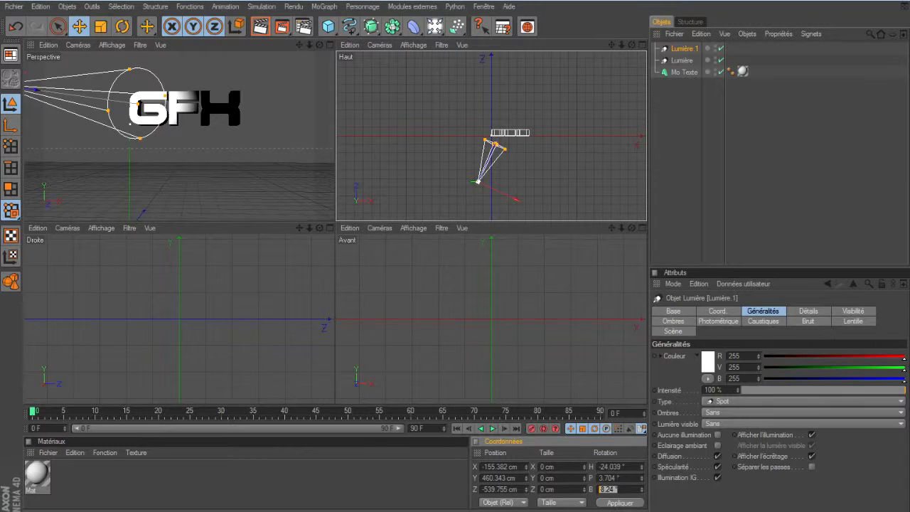
pyautogui.write('8.24')
pyautogui.press('Return')
pyautogui.hotkey('ctrl', 'z')
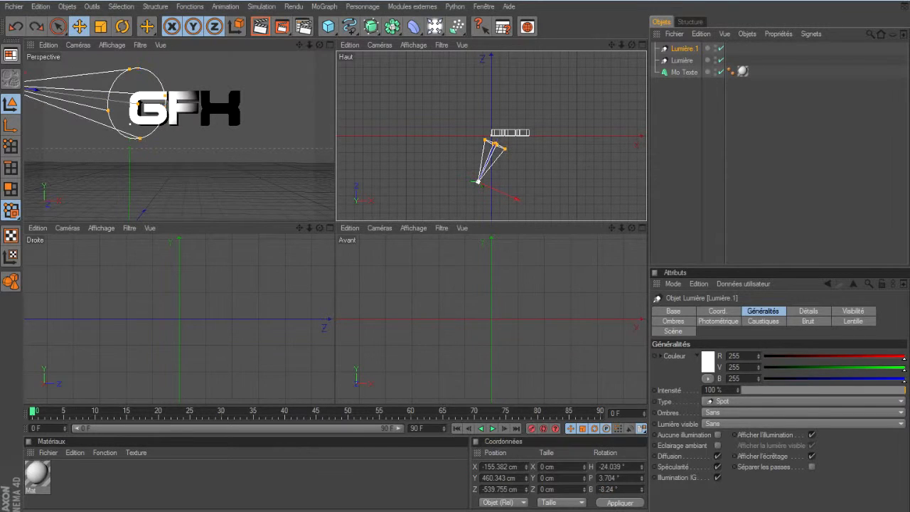
pyautogui.moveTo(622, 478); pyautogui.dragTo(599, 479)
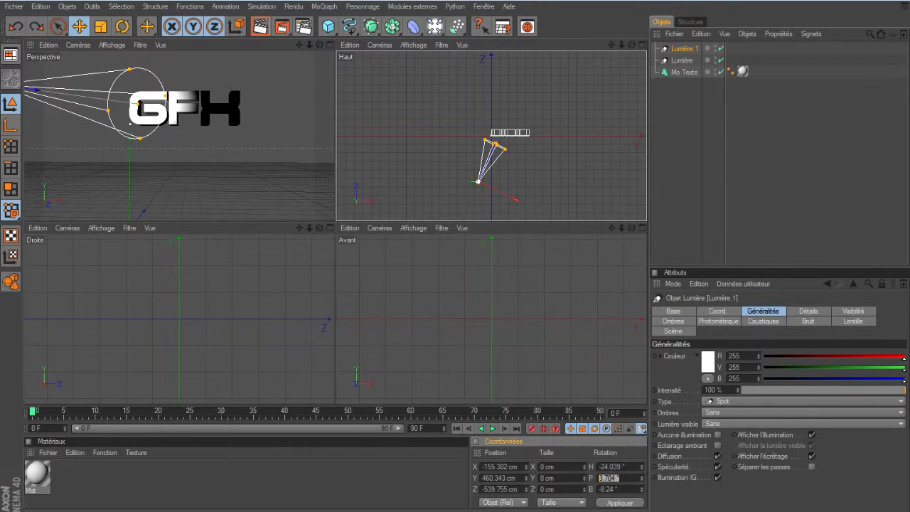
pyautogui.click(600, 478)
pyautogui.write('-')
pyautogui.press('Return')
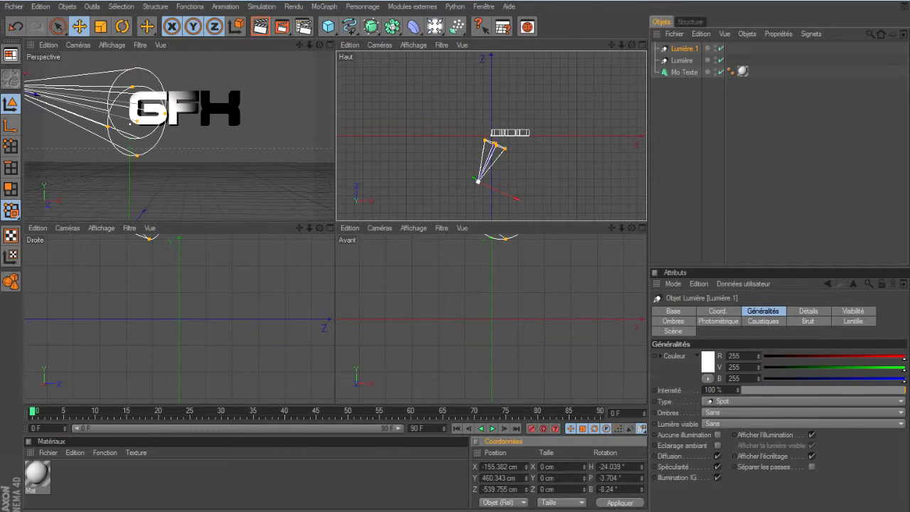
pyautogui.hotkey('ctrl', 'z')
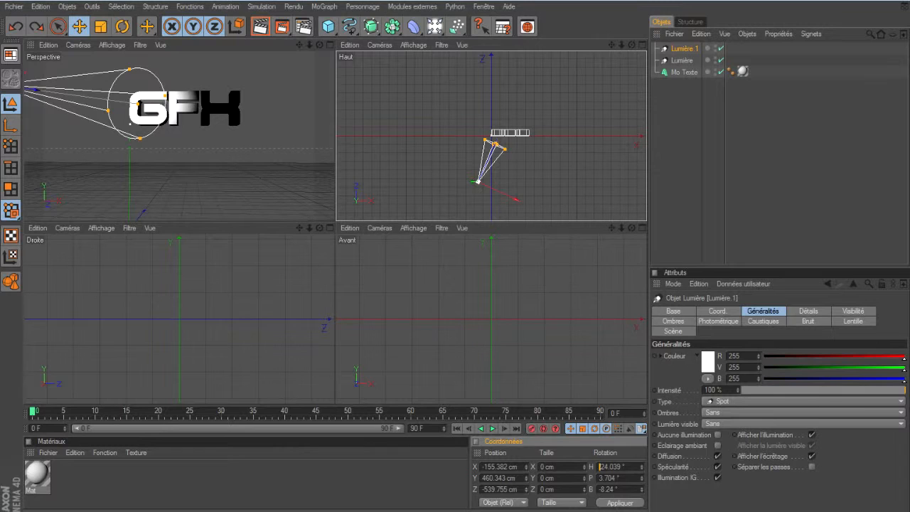
# Set the duplicate light's heading to 24.039° and move it in front of the text's right side, about X 592, Z -581 cm
pyautogui.press('Return')
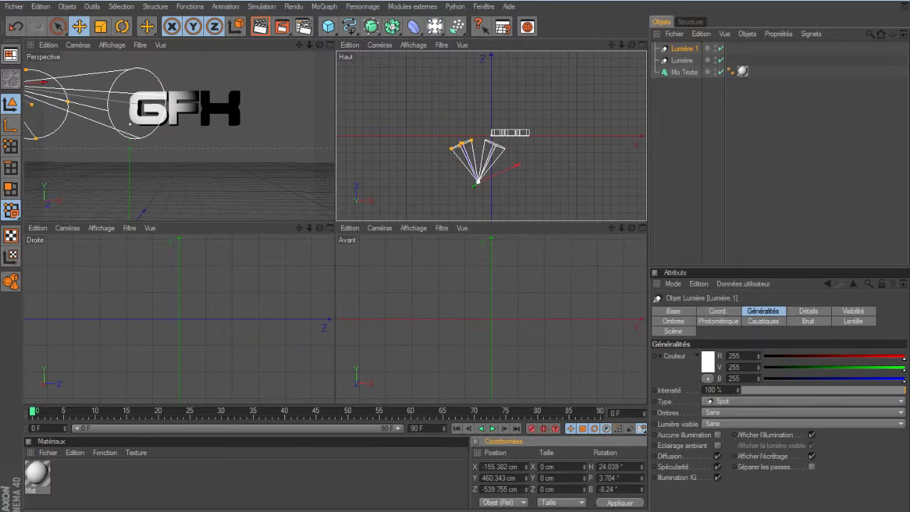
pyautogui.click(605, 467)
pyautogui.doubleClick(622, 468)
pyautogui.click(684, 49)
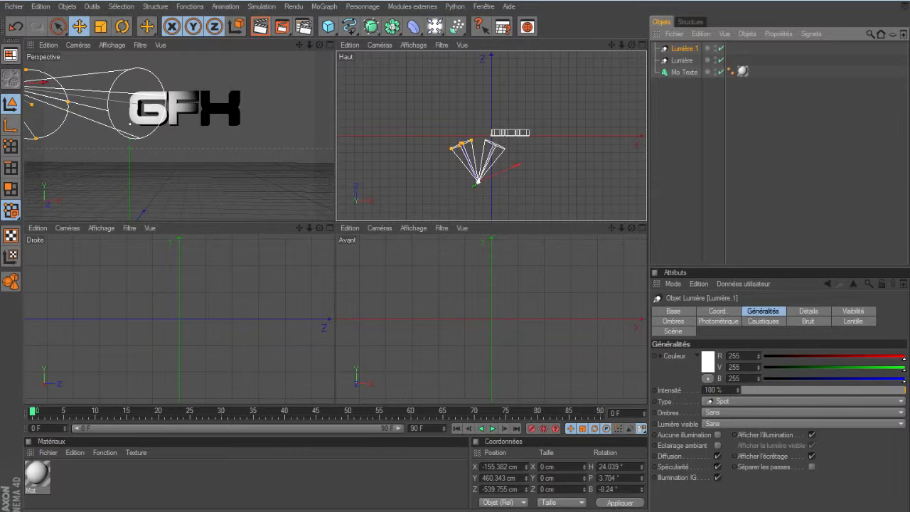
pyautogui.moveTo(478, 181); pyautogui.dragTo(542, 186)
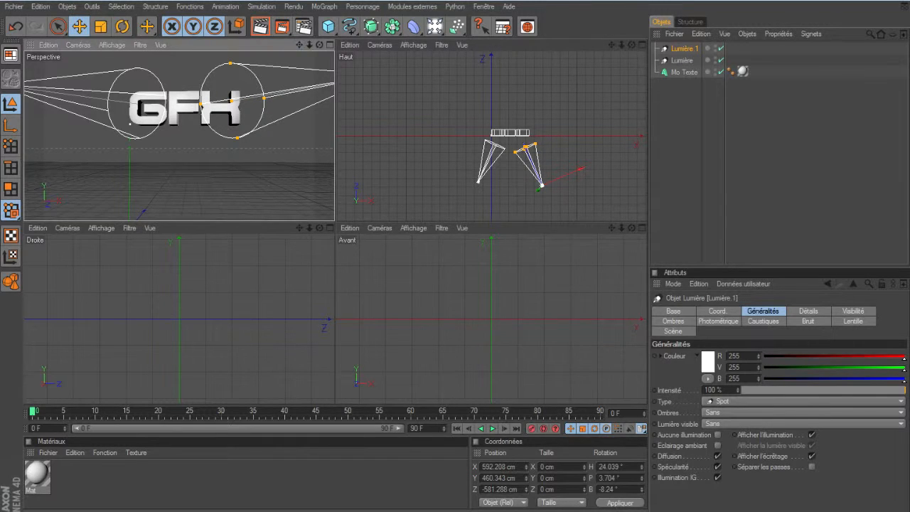
# Preview-render the enlarged perspective view to check how both spot lights illuminate the text
pyautogui.press('F1')
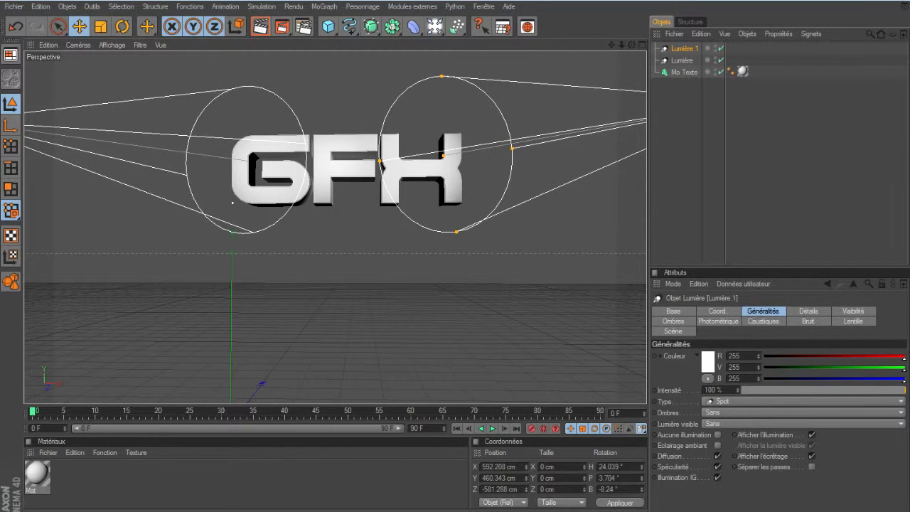
pyautogui.click(642, 45)
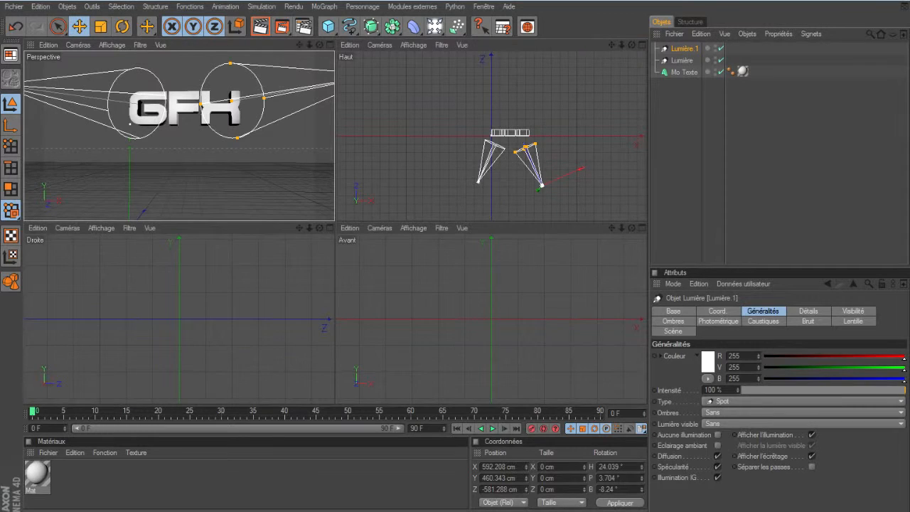
pyautogui.click(642, 45)
pyautogui.press('F5')
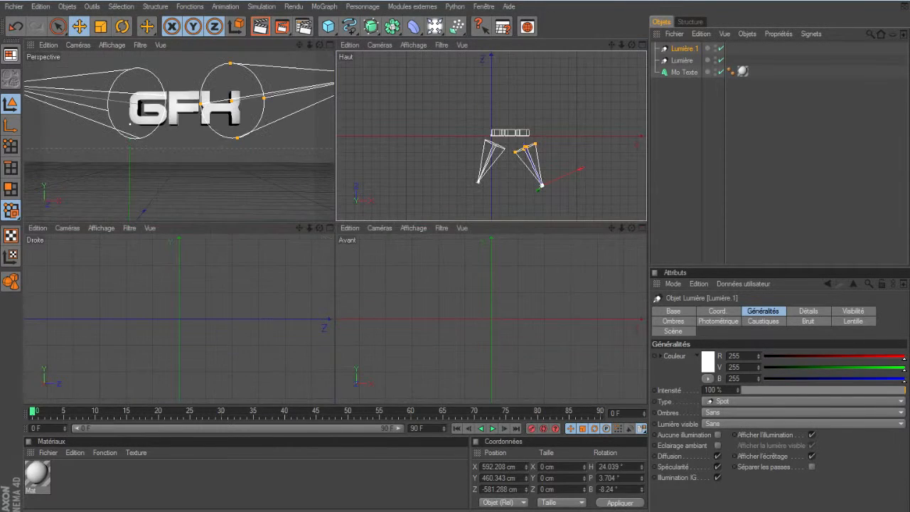
pyautogui.press('F1')
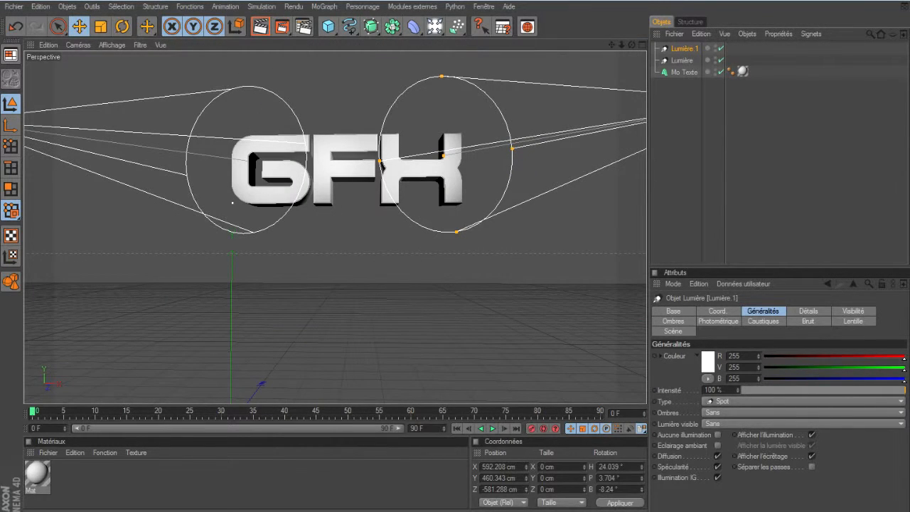
pyautogui.hotkey('ctrl', 'r')
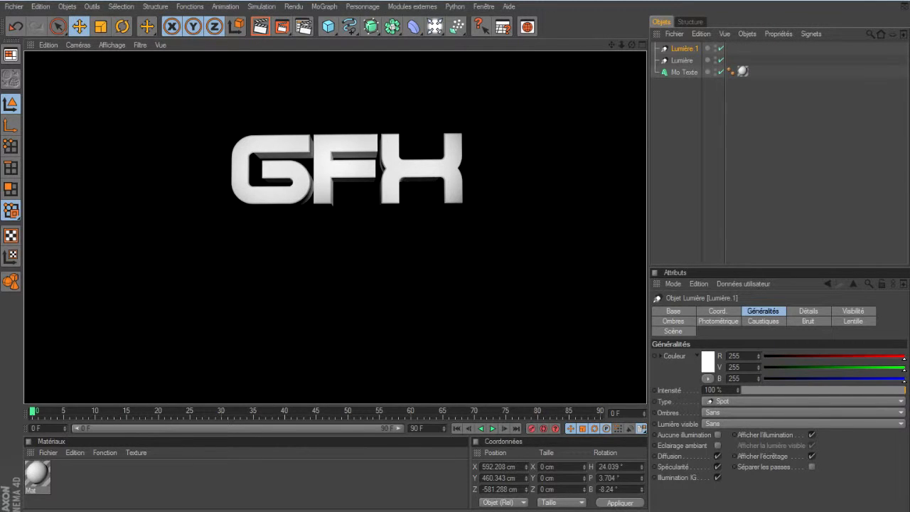
pyautogui.click(128, 477)
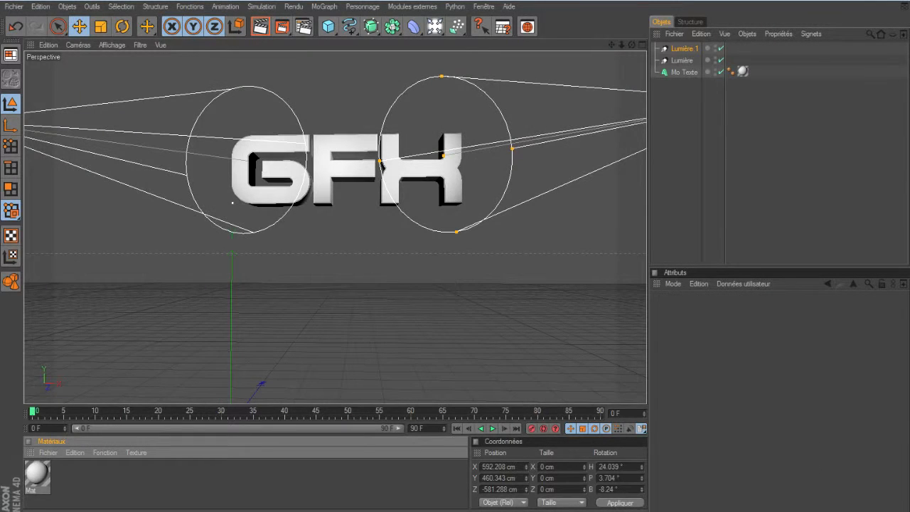
# Render the lit scene to the picture viewer and name the resulting image Rendu 1
pyautogui.click(282, 26)
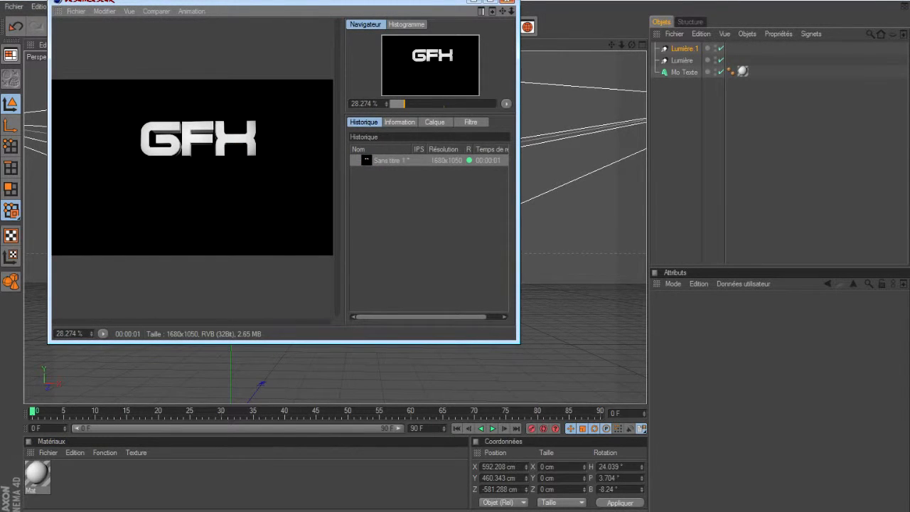
pyautogui.doubleClick(388, 160)
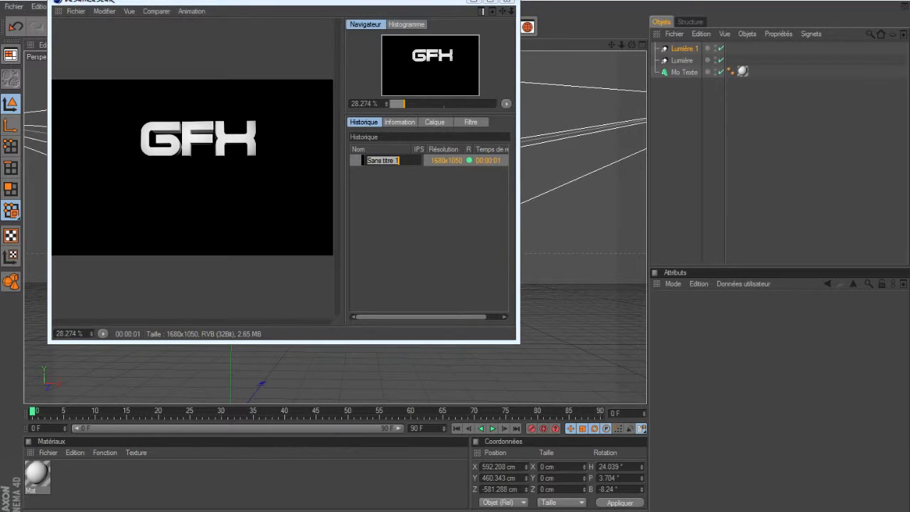
pyautogui.write('Rendu')
pyautogui.press('Return')
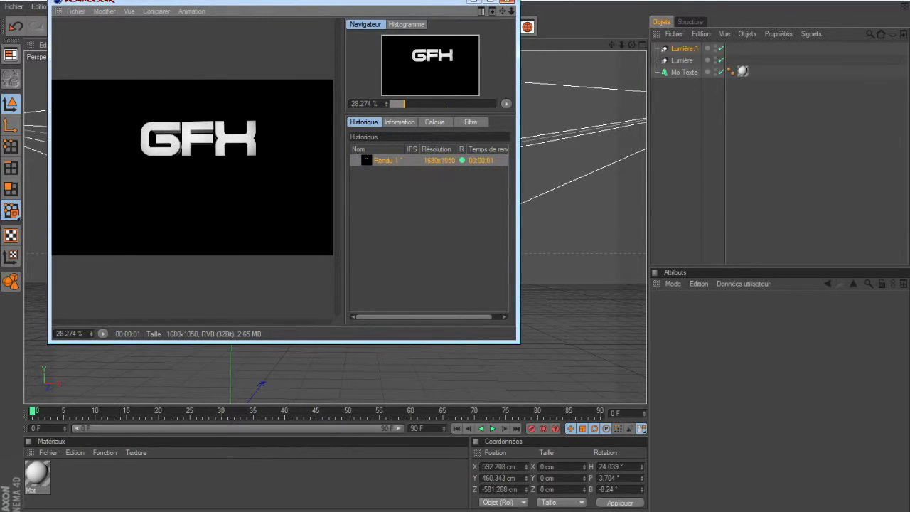
pyautogui.click(507, 1)
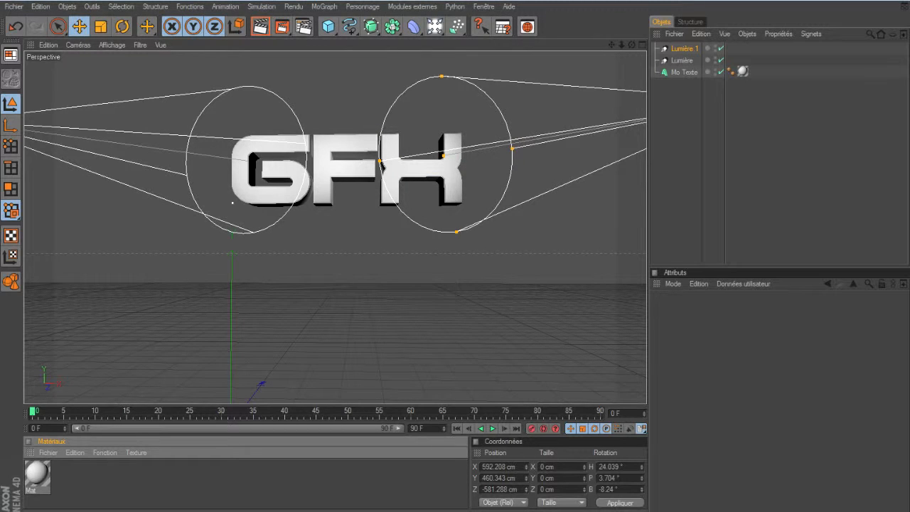
# Add the Rendu cellulo effect to the render settings
pyautogui.click(303, 27)
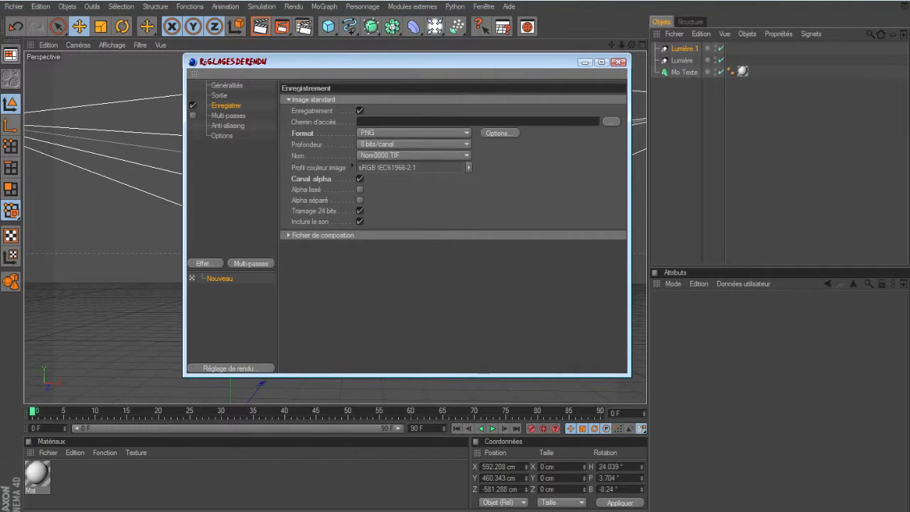
pyautogui.click(206, 263)
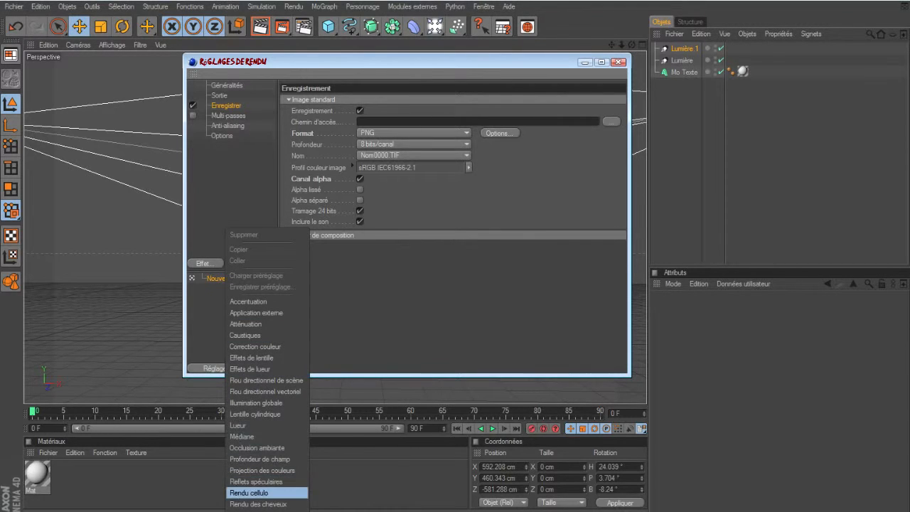
pyautogui.click(249, 493)
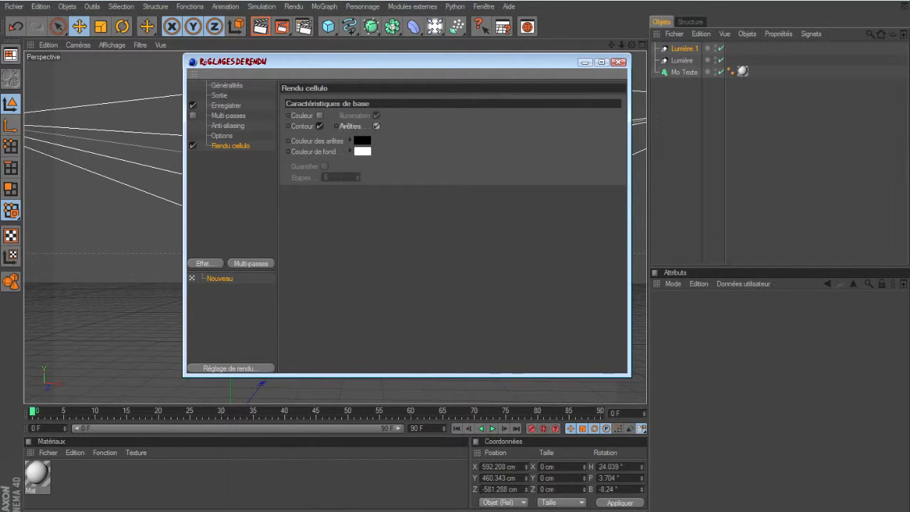
# Set the Rendu cellulo edge colour to white and its background colour to black
pyautogui.click(363, 141)
pyautogui.click(302, 102)
pyautogui.click(345, 195)
pyautogui.click(367, 153)
pyautogui.click(307, 167)
pyautogui.click(348, 209)
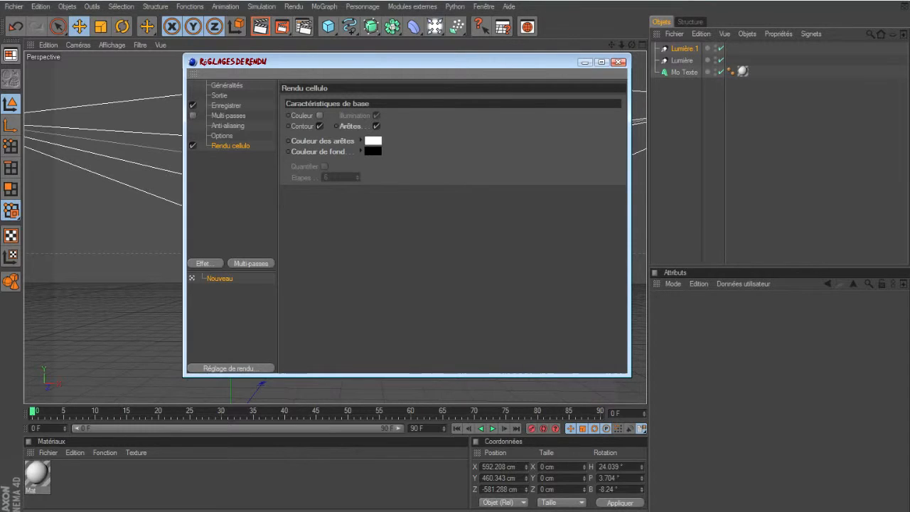
pyautogui.click(618, 63)
# Render the scene with the cellulo effect to the picture viewer and name the image Rendu 2
pyautogui.click(283, 27)
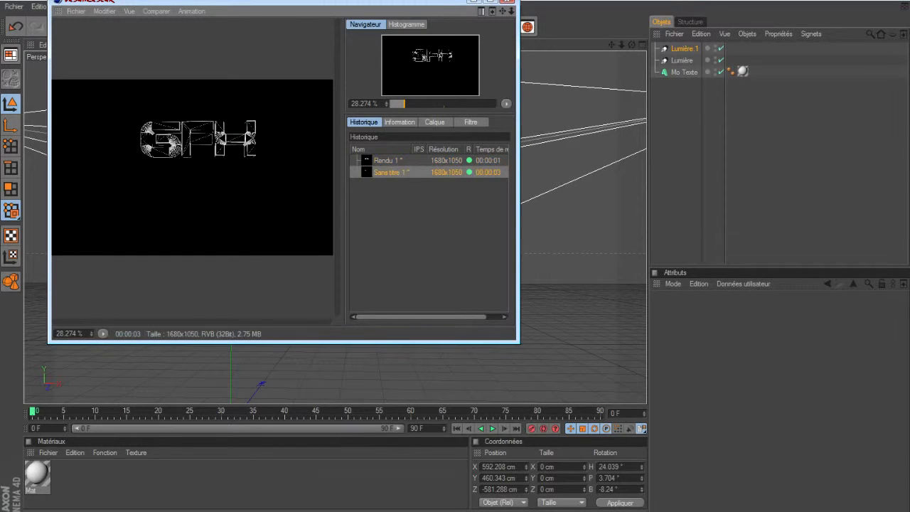
pyautogui.doubleClick(389, 173)
pyautogui.write('Rendu 2')
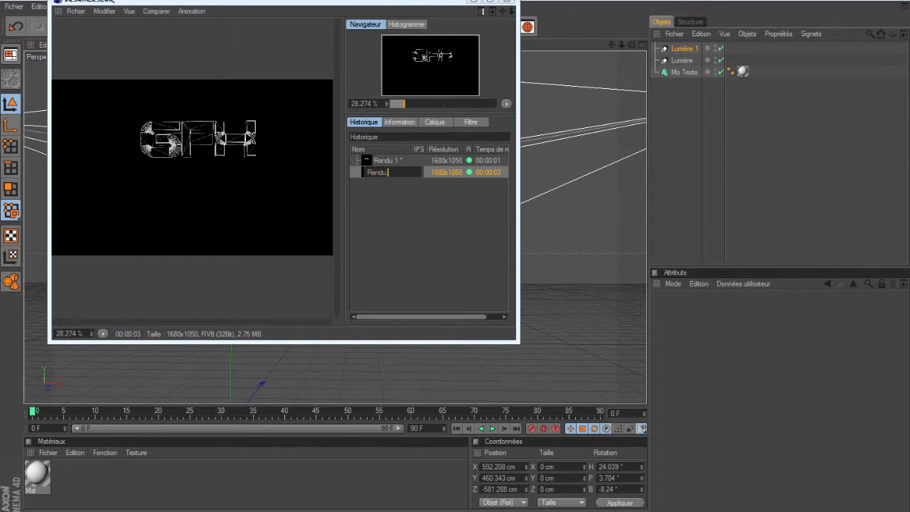
pyautogui.press('Return')
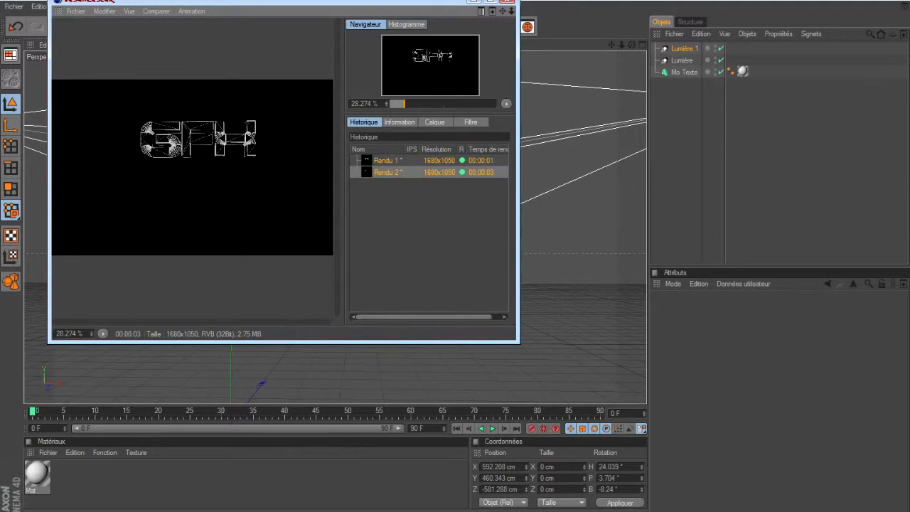
# Save the render as an 8-bit PNG still image with alpha channel, named Rendu 2, in the C4D folder
pyautogui.rightClick(386, 160)
pyautogui.click(427, 284)
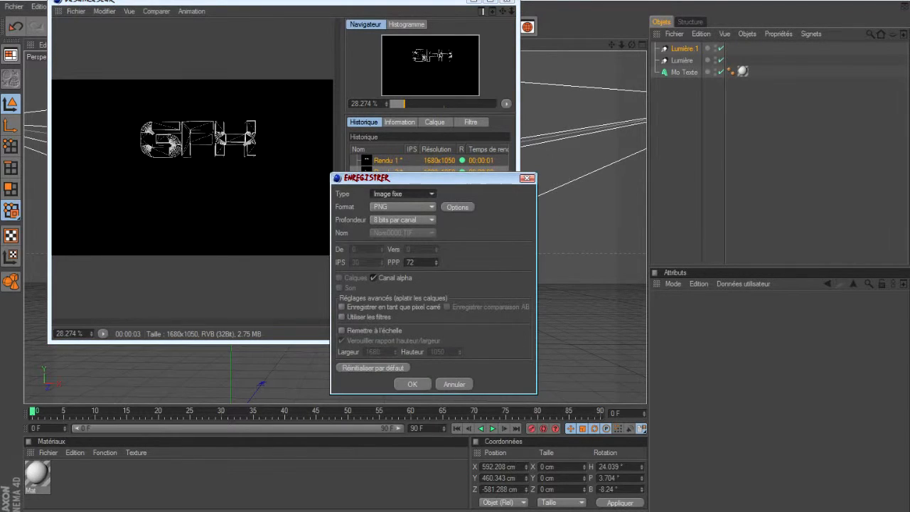
pyautogui.click(412, 384)
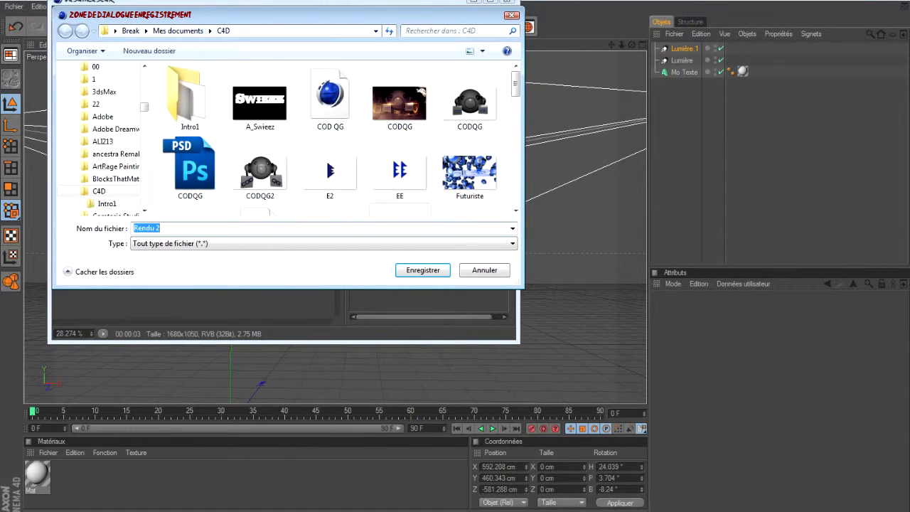
pyautogui.press('Return')
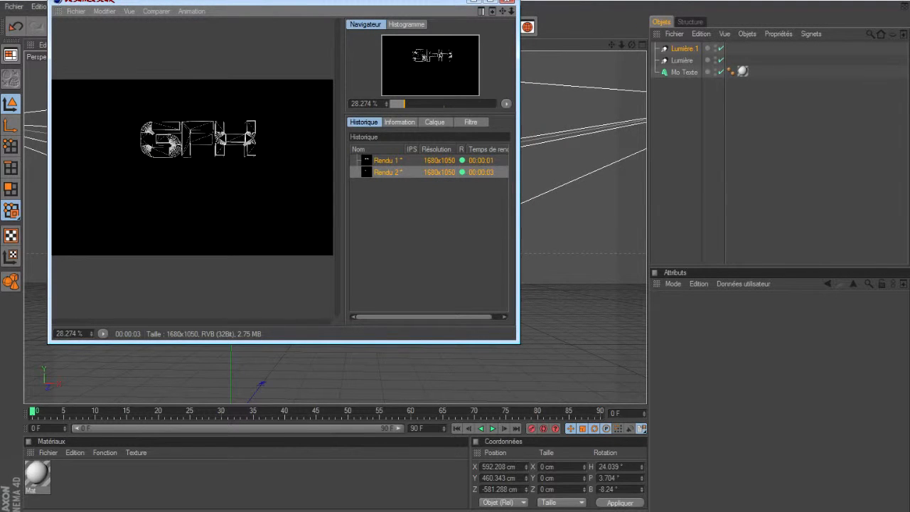
pyautogui.rightClick(380, 162)
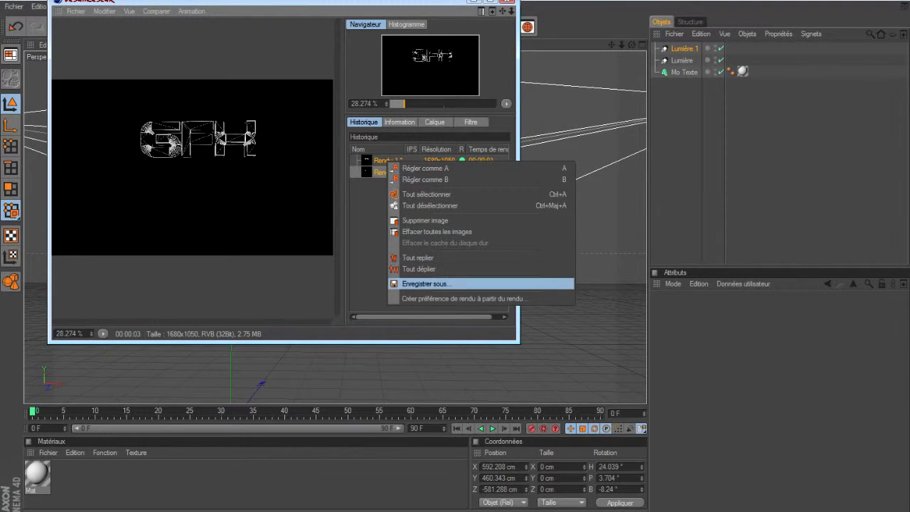
pyautogui.click(427, 285)
pyautogui.press('Return')
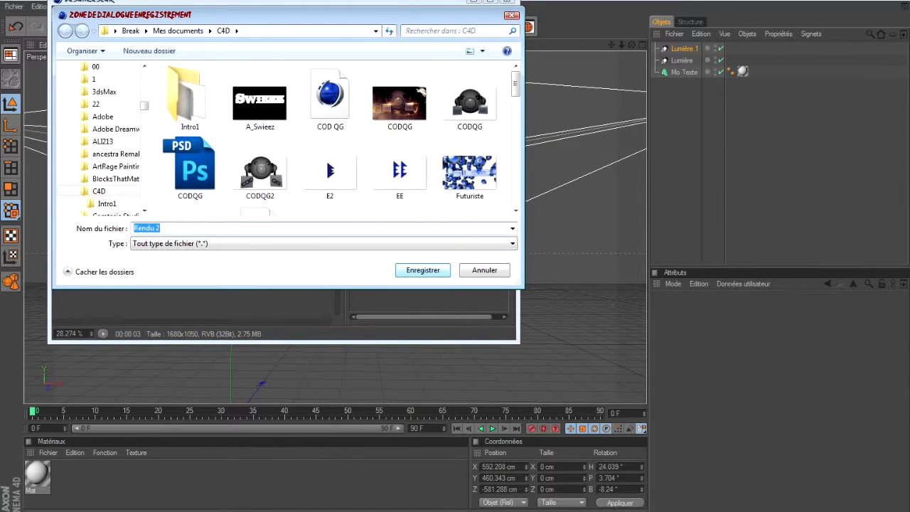
pyautogui.click(485, 271)
# Save the normal render from the picture viewer history as an image named Rendu 1 in the C4D folder
pyautogui.rightClick(384, 160)
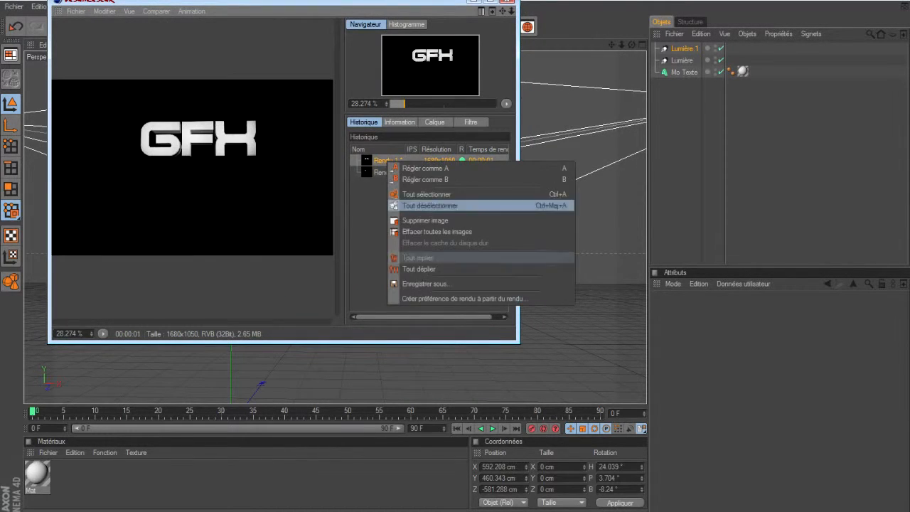
pyautogui.click(426, 282)
pyautogui.press('Return')
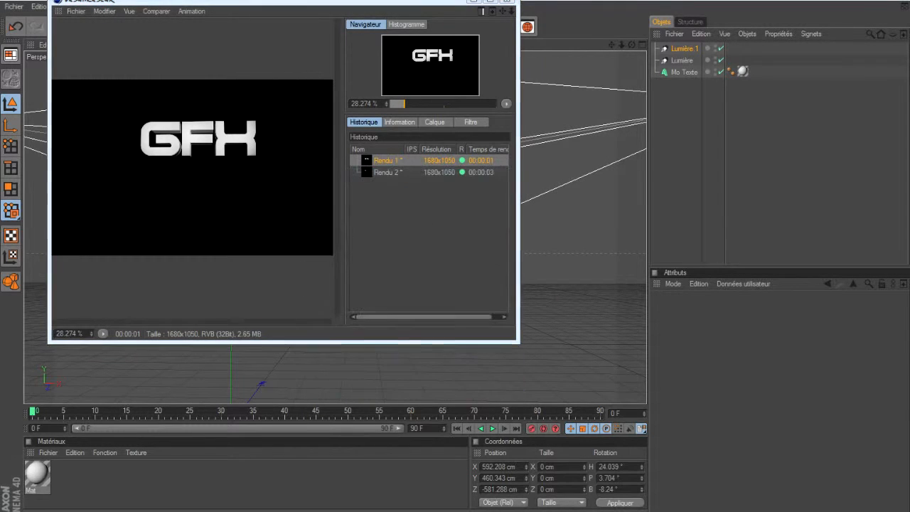
pyautogui.press('Return')
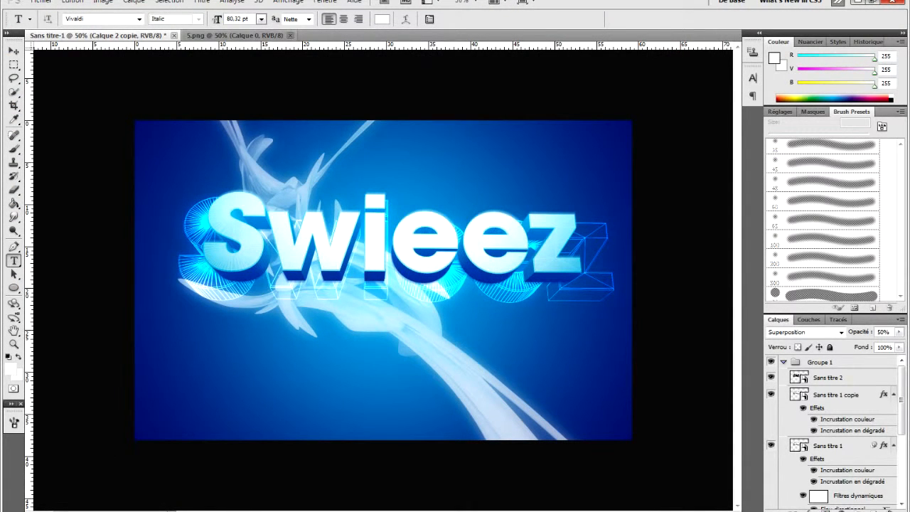
# Switch to Photoshop and create a new blank document 1680 pixels wide and 1080 pixels high
pyautogui.click(41, 1)
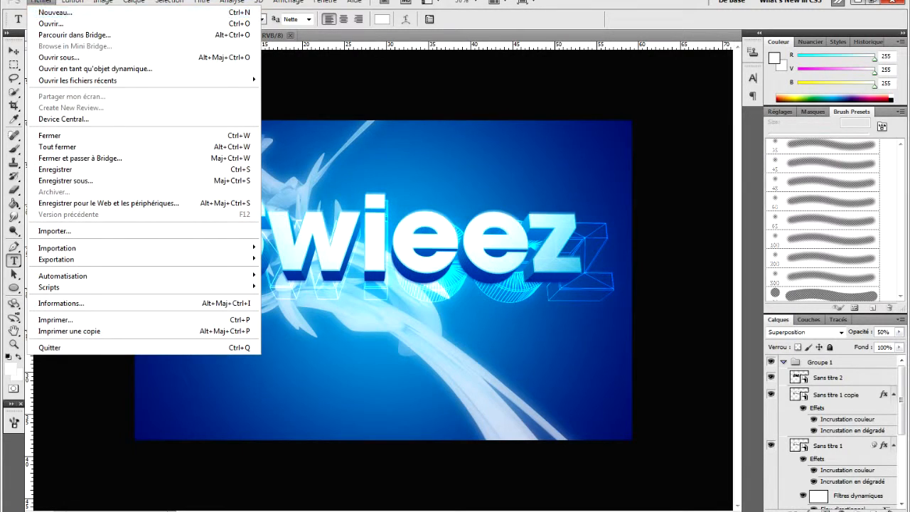
pyautogui.hotkey('ctrl', 'n')
pyautogui.doubleClick(224, 185)
pyautogui.write('18')
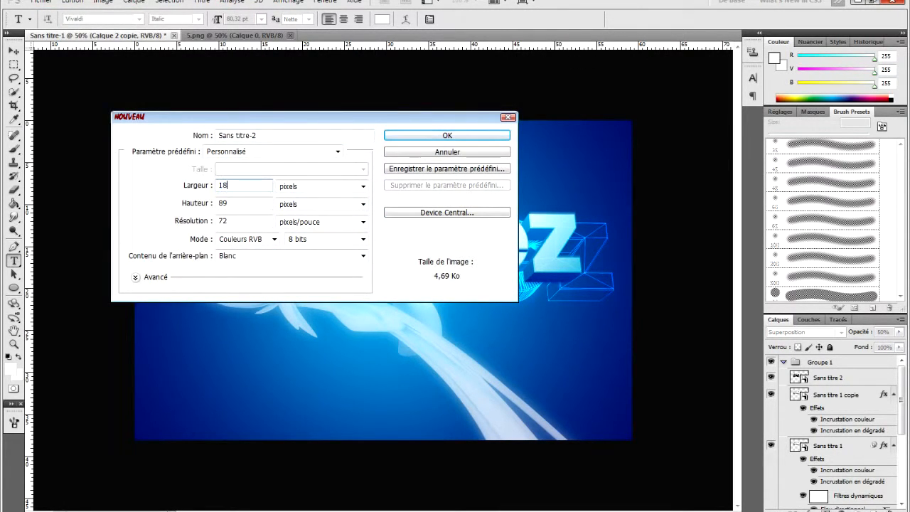
pyautogui.press('BackSpace')
pyautogui.write('680')
pyautogui.press('Tab')
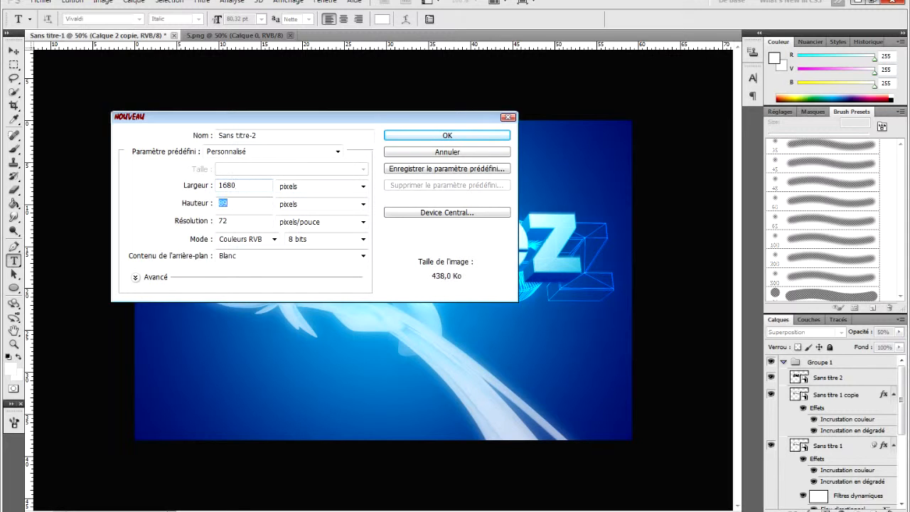
pyautogui.write('1080')
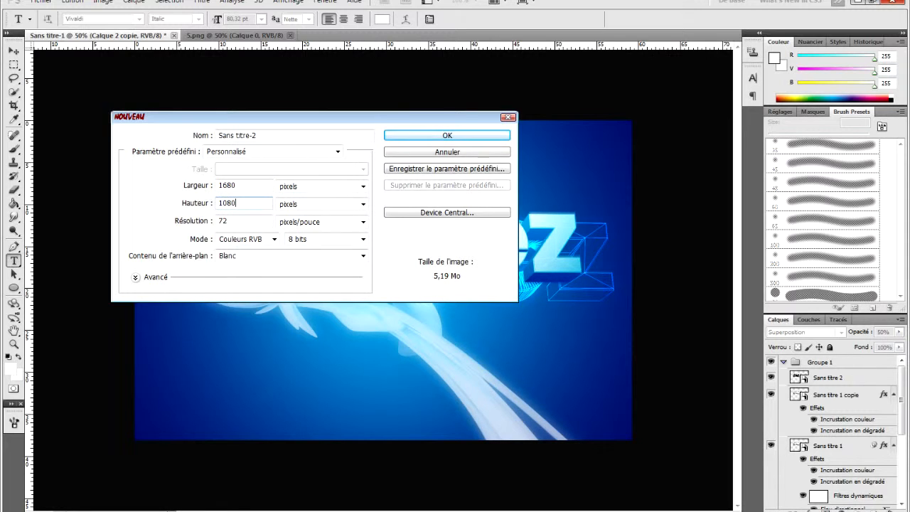
pyautogui.press('Return')
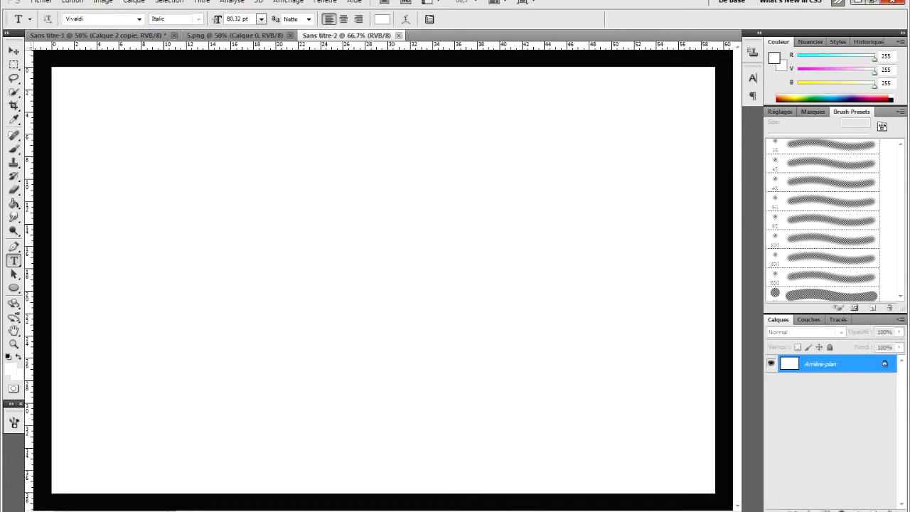
# Add a new layer above the background and fill it with dark blue 002a70
pyautogui.click(873, 509)
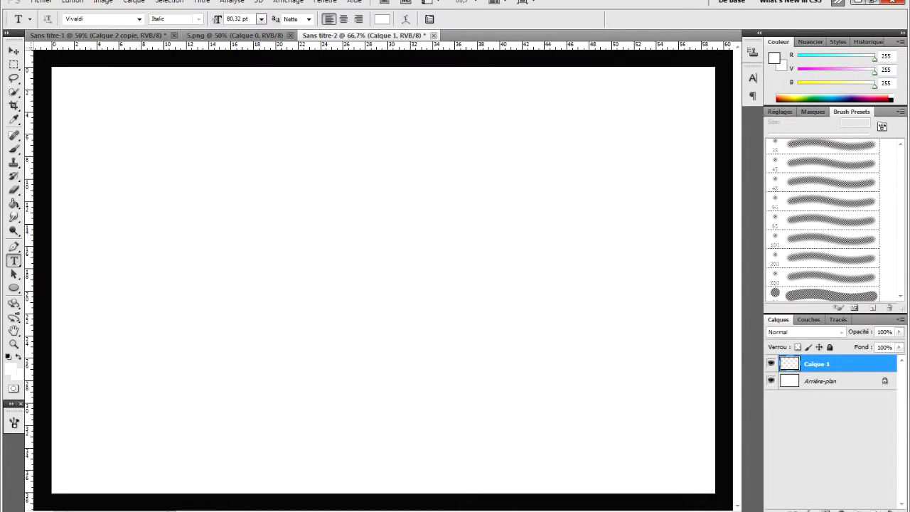
pyautogui.click(13, 189)
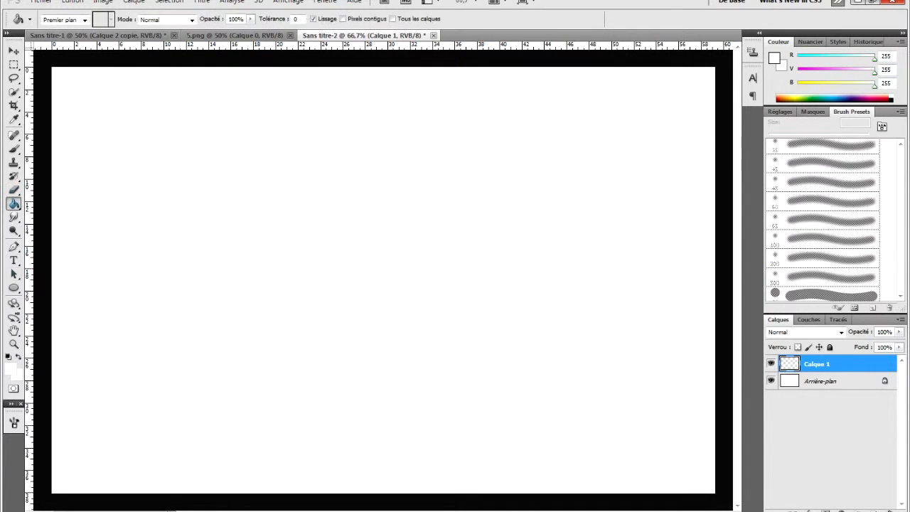
pyautogui.click(10, 367)
pyautogui.moveTo(573, 304)
pyautogui.mouseDown()
pyautogui.moveTo(578, 319)
pyautogui.moveTo(593, 282)
pyautogui.mouseUp()
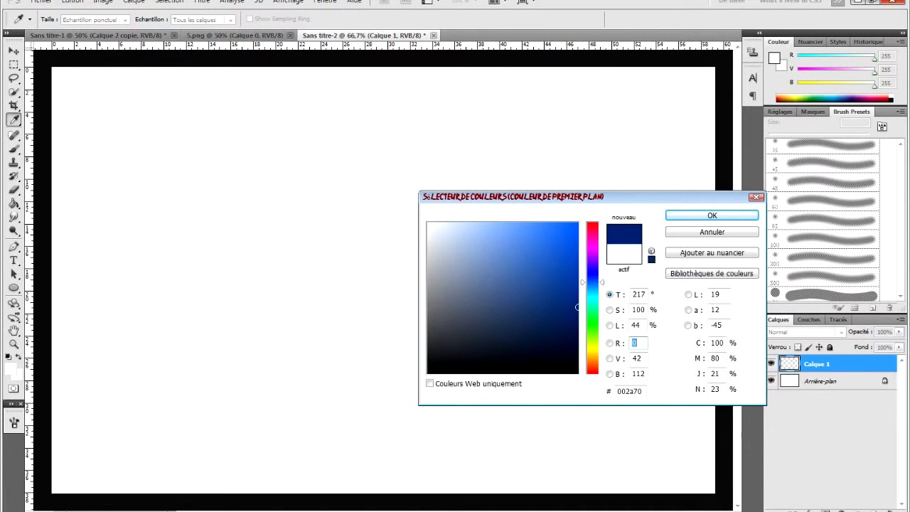
pyautogui.click(712, 215)
pyautogui.click(541, 256)
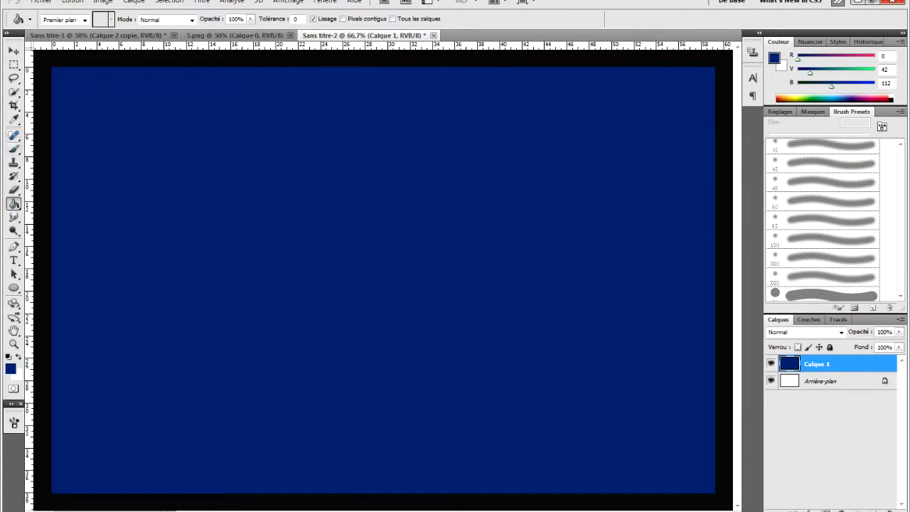
# Paint a single glow at the canvas centre with the 2000 px soft brush in bright cyan, RGB 35, 242, 255
pyautogui.press('b')
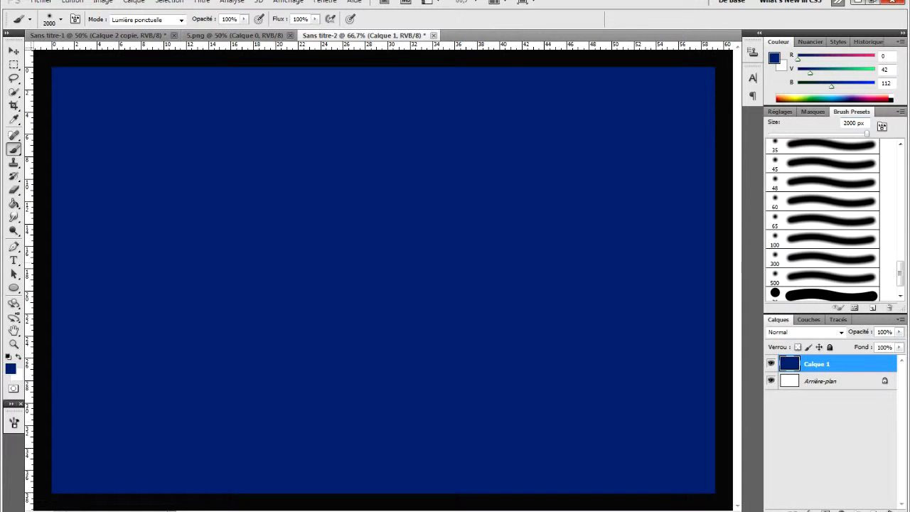
pyautogui.click(10, 369)
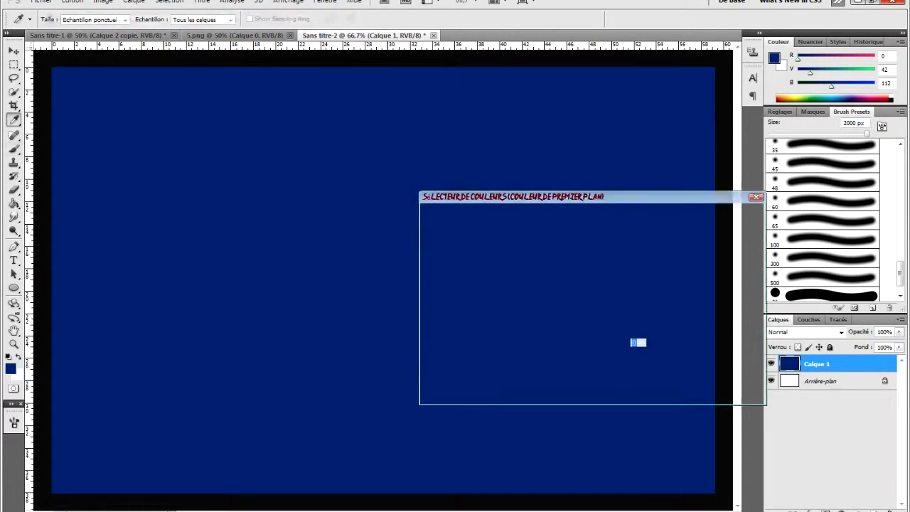
pyautogui.moveTo(592, 283); pyautogui.dragTo(593, 297)
pyautogui.moveTo(571, 223); pyautogui.dragTo(557, 224)
pyautogui.press('Return')
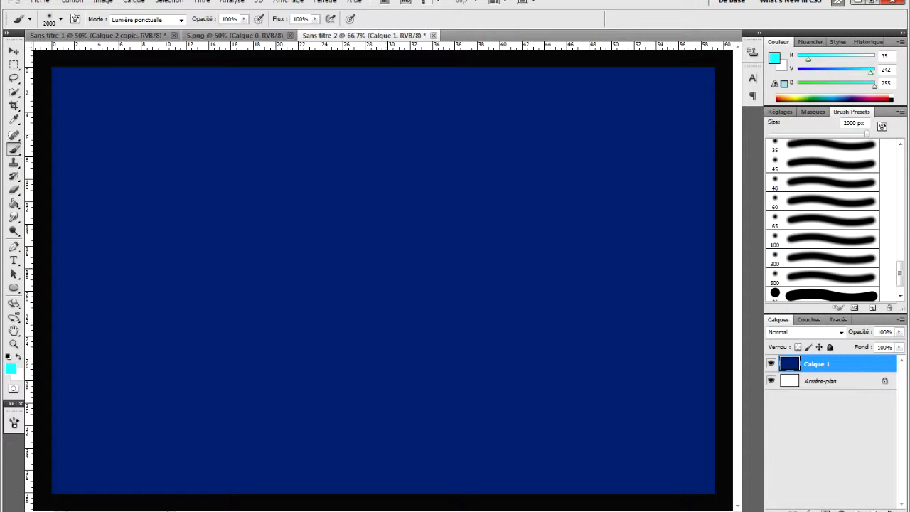
pyautogui.click(389, 277)
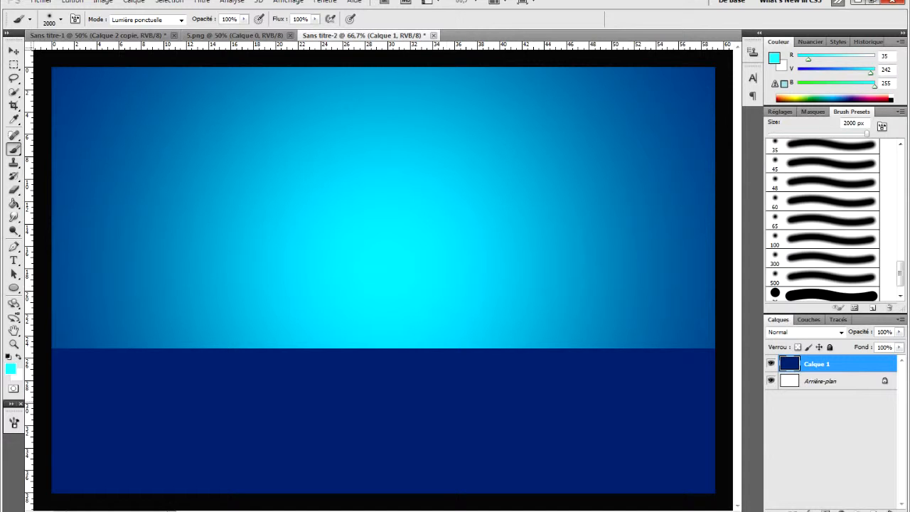
pyautogui.hotkey('ctrl', '-')
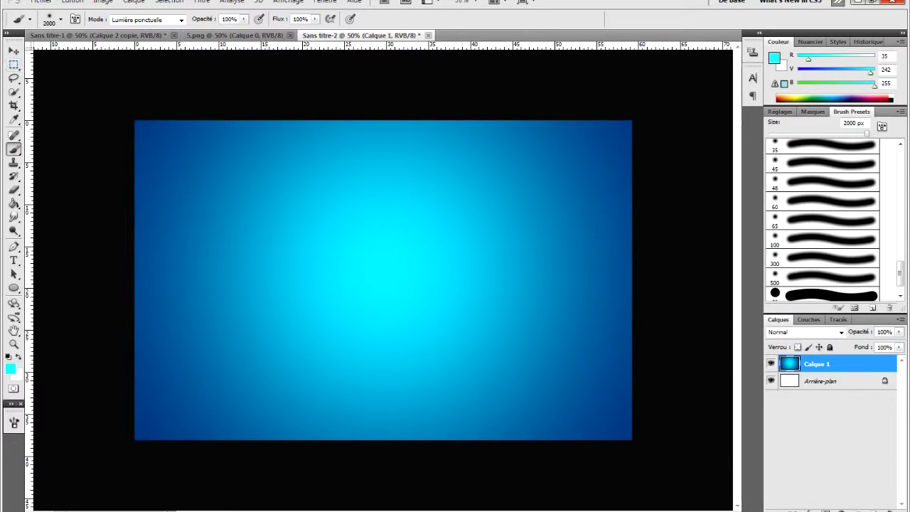
# Place the Rendu 1 PNG from the C4D folder in Documents onto the canvas at its original size
pyautogui.click(40, 2)
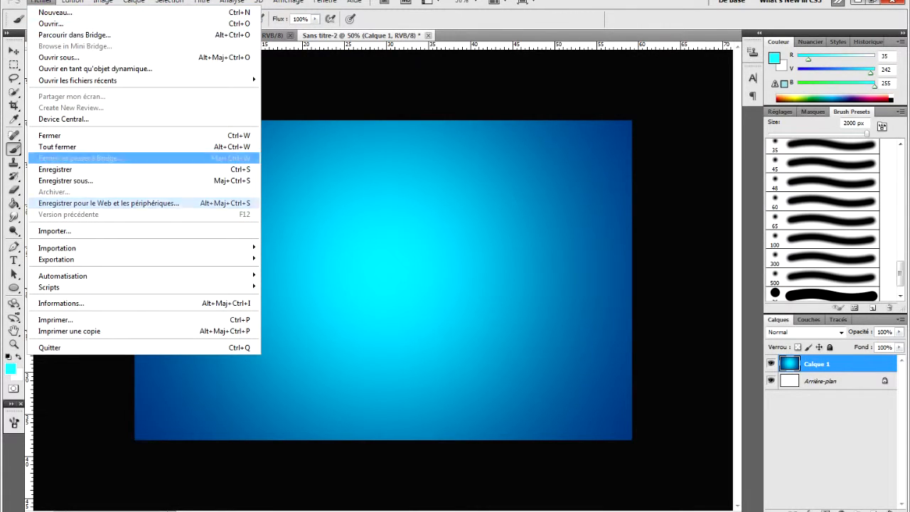
pyautogui.click(53, 231)
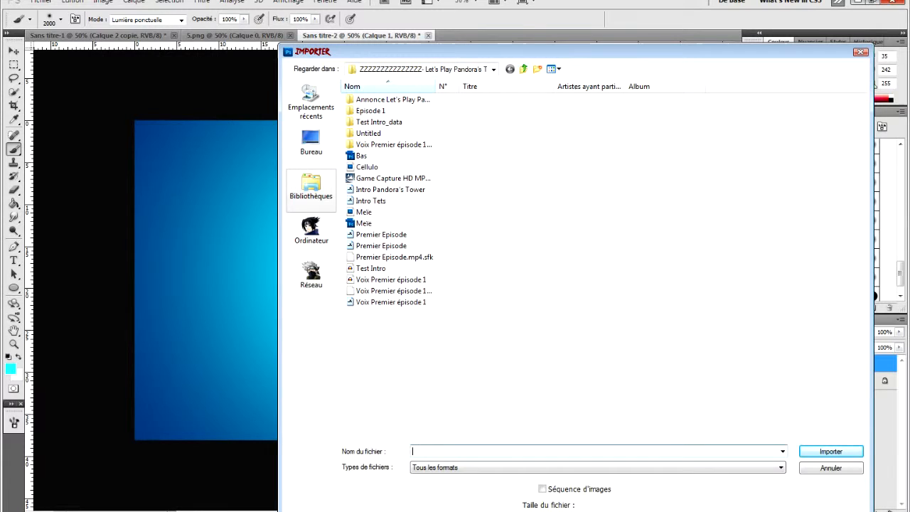
pyautogui.click(311, 189)
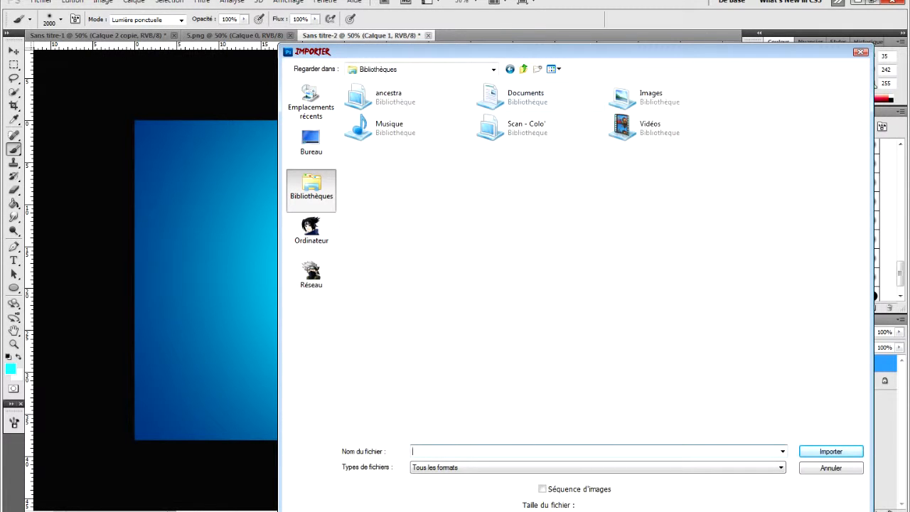
pyautogui.doubleClick(530, 97)
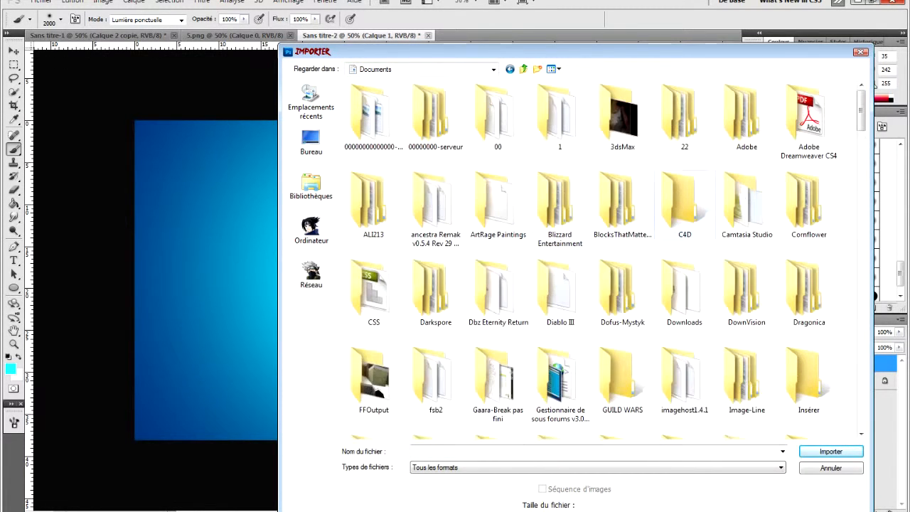
pyautogui.doubleClick(686, 203)
pyautogui.scroll(-5, 590, 256)
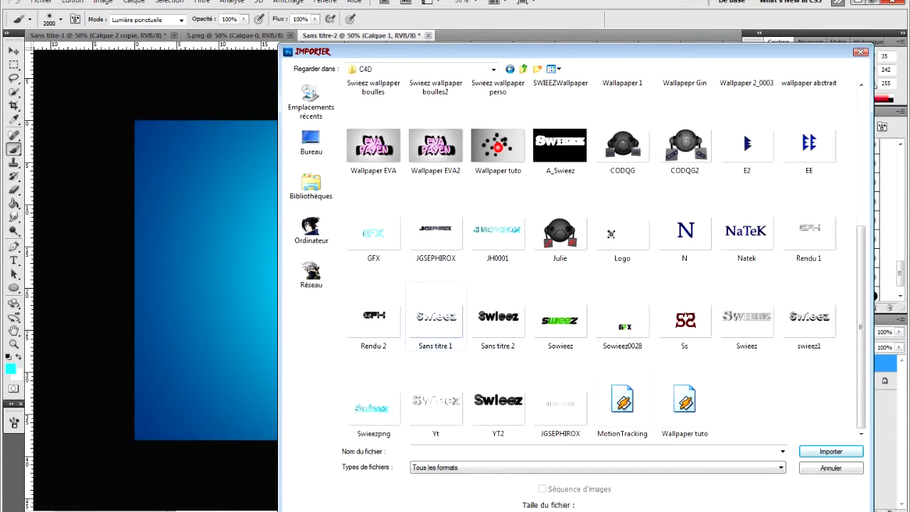
pyautogui.doubleClick(809, 231)
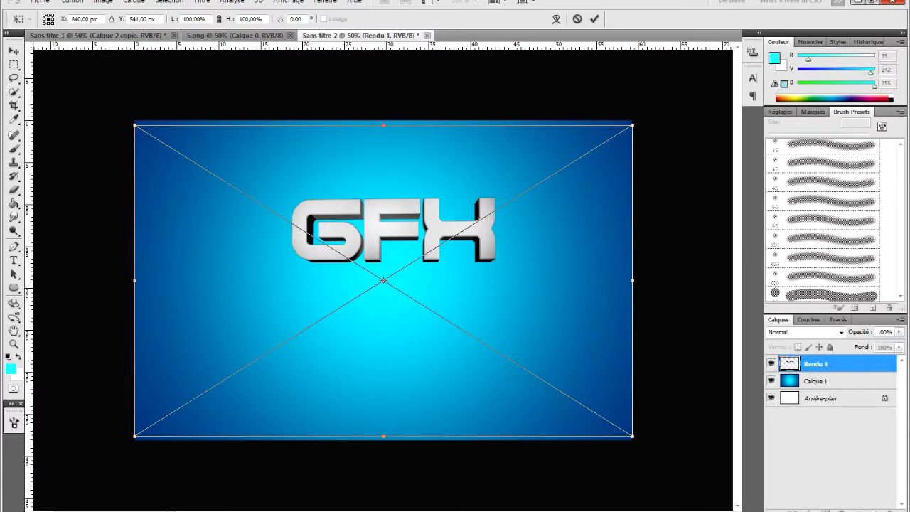
pyautogui.press('Return')
# Place the Rendu 2 wireframe PNG from the C4D folder above the Rendu 1 layer
pyautogui.click(40, 3)
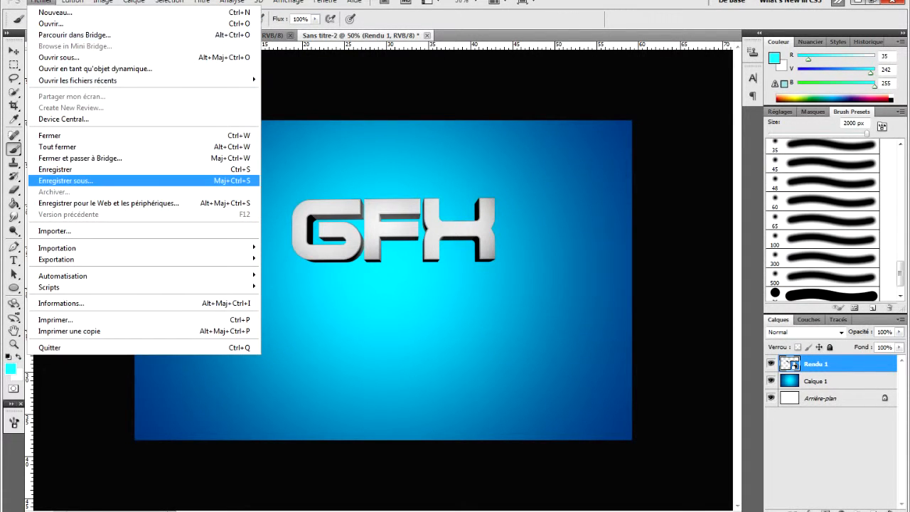
pyautogui.click(54, 231)
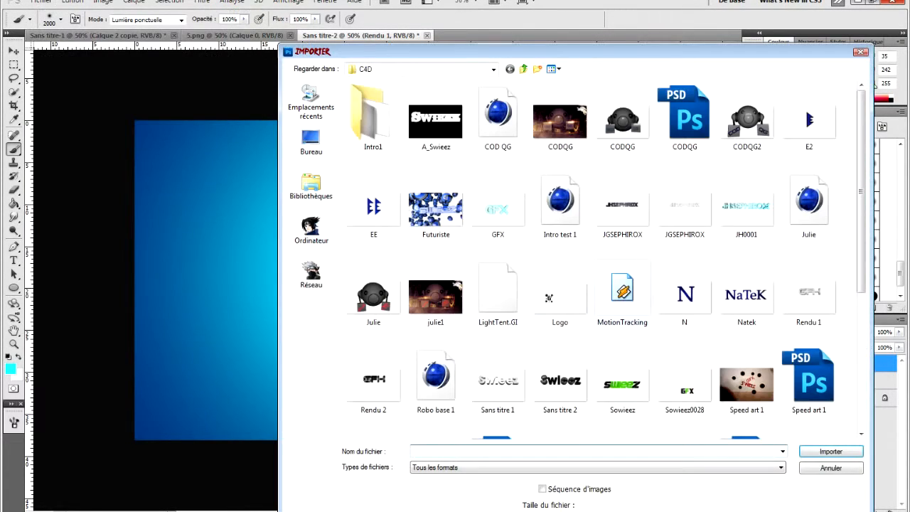
pyautogui.doubleClick(374, 381)
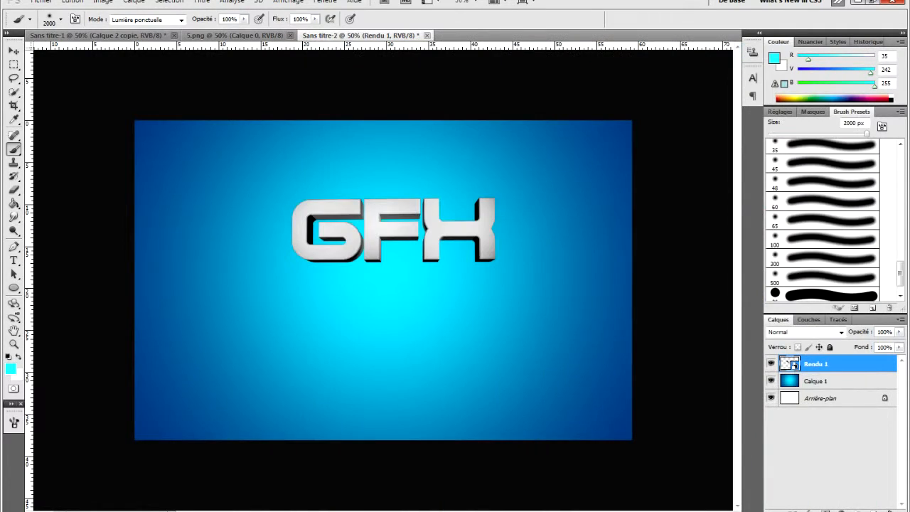
pyautogui.press('Return')
pyautogui.press('b')
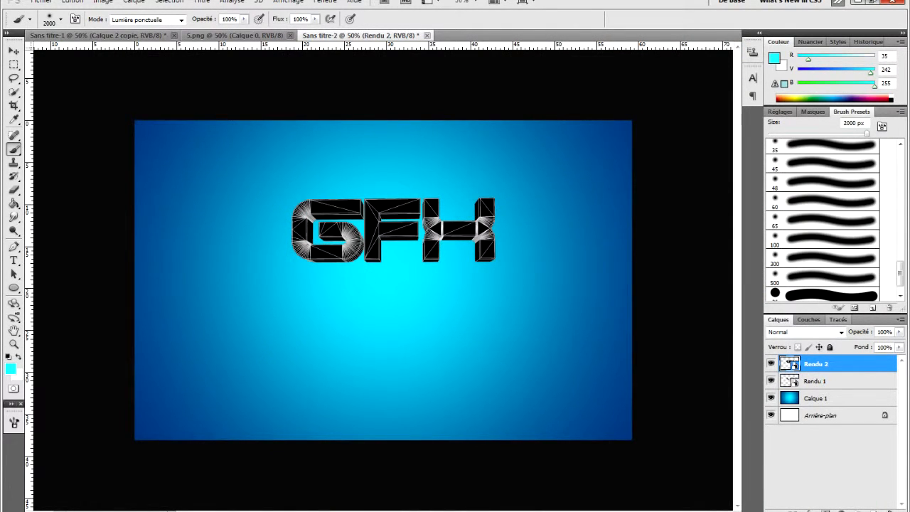
# Group the Rendu 1 and Rendu 2 layers, and select the Rendu 2 layer inside the expanded group
pyautogui.keyDown('ctrl'); pyautogui.click(816, 382); pyautogui.keyUp('ctrl')
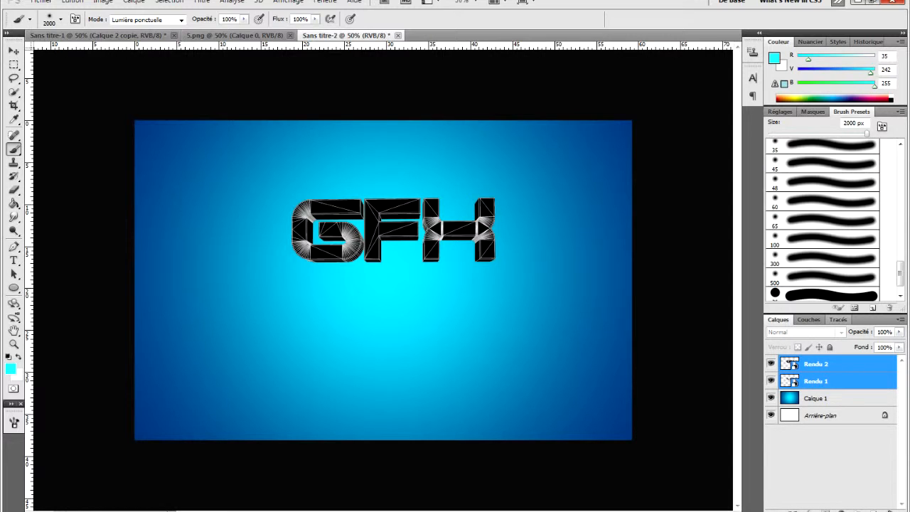
pyautogui.rightClick(818, 368)
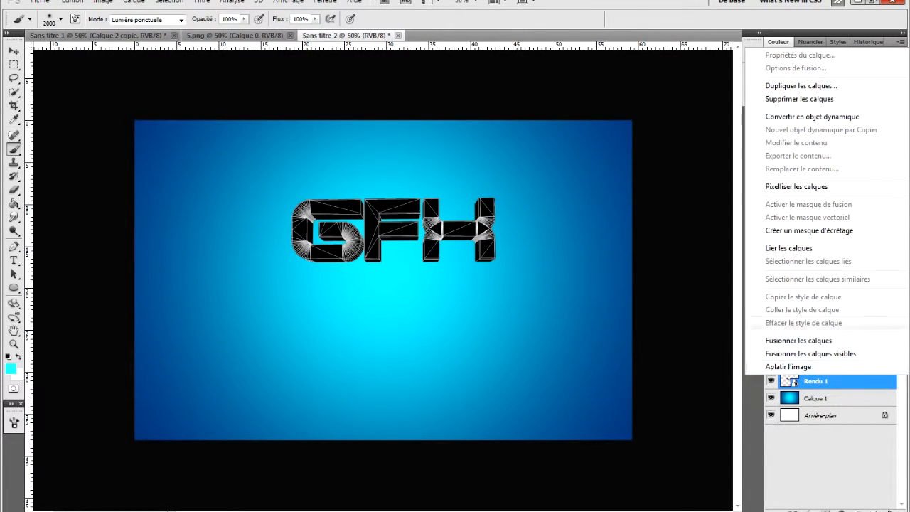
pyautogui.click(798, 340)
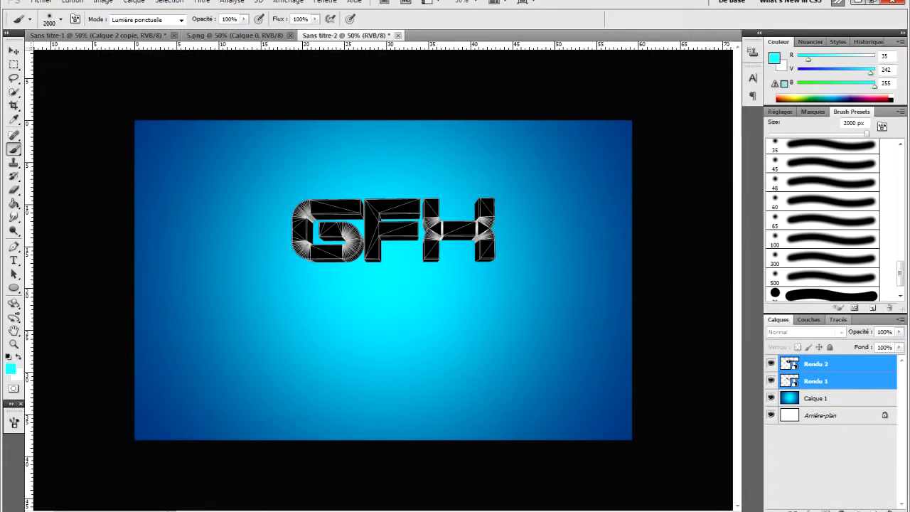
pyautogui.hotkey('ctrl', 'g')
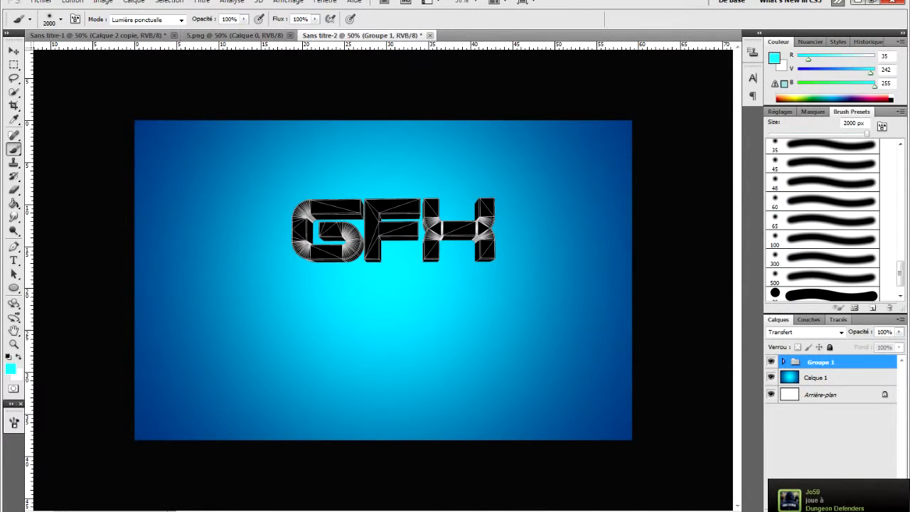
pyautogui.click(784, 362)
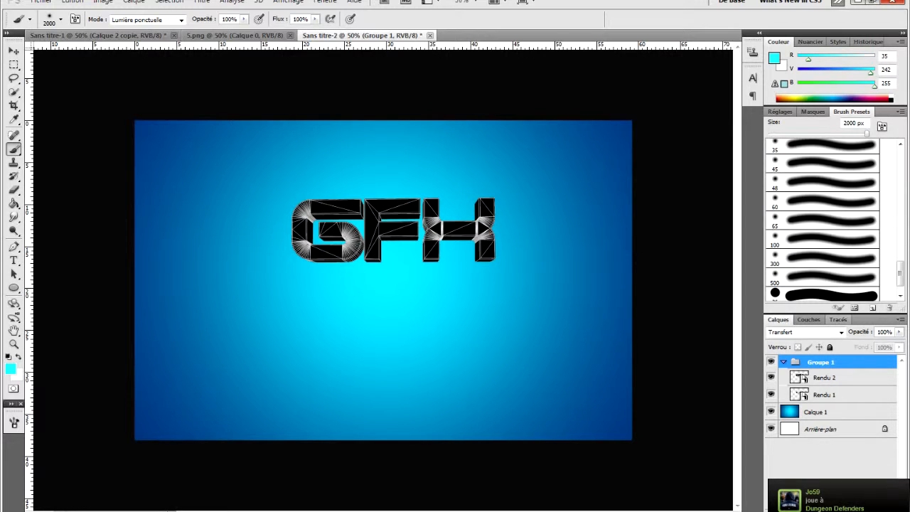
pyautogui.click(825, 378)
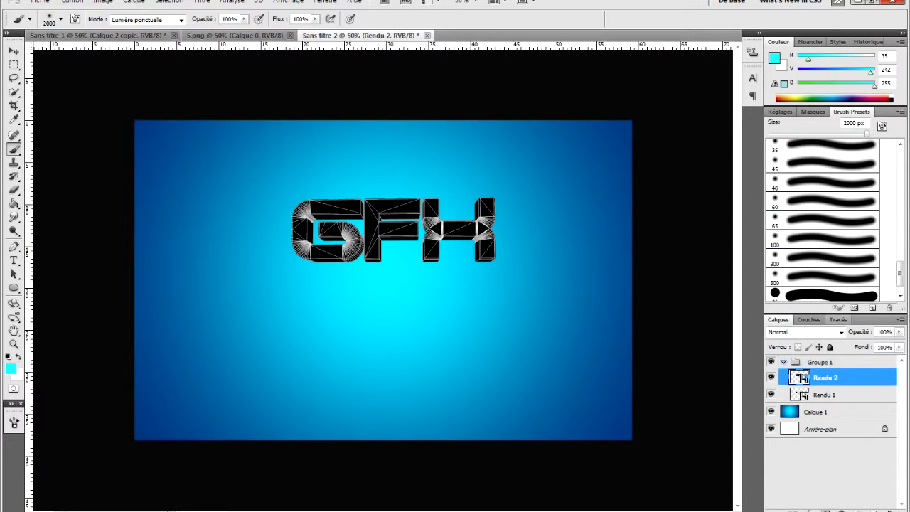
# Move Groupe 1 so that both GFX renders sit at the centre of the canvas
pyautogui.click(825, 394)
pyautogui.click(820, 363)
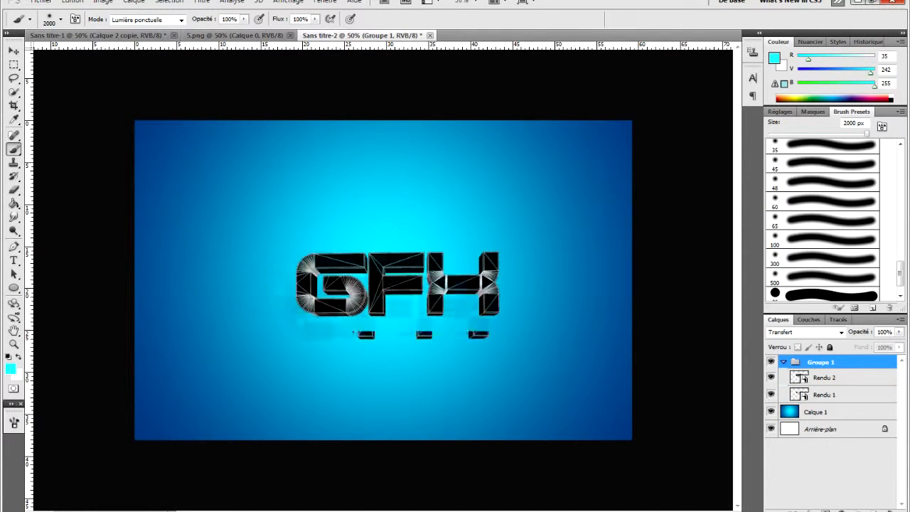
pyautogui.click(825, 378)
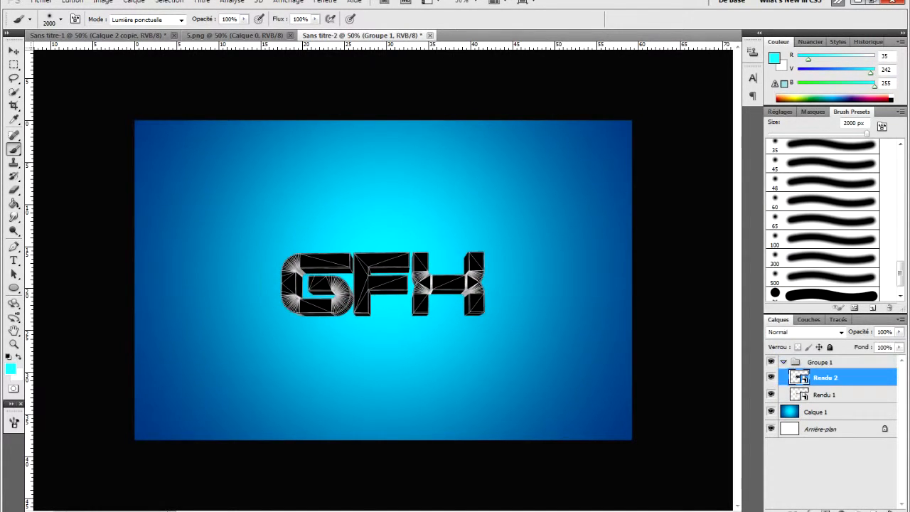
pyautogui.keyDown('ctrl'); pyautogui.moveTo(382, 284); pyautogui.dragTo(287, 247); pyautogui.keyUp('ctrl')
pyautogui.hotkey('ctrl', 'z')
pyautogui.click(821, 363)
pyautogui.moveTo(383, 284)
pyautogui.keyDown('ctrl'); pyautogui.mouseDown()
pyautogui.moveTo(361, 295)
pyautogui.moveTo(382, 274)
pyautogui.mouseUp(); pyautogui.keyUp('ctrl')
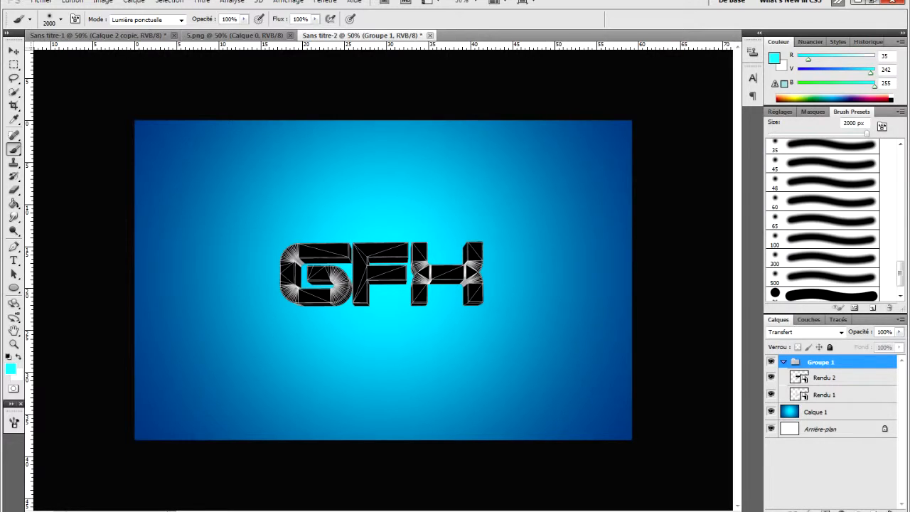
# Hide the Rendu 2 wireframe layer and select the Rendu 1 layer
pyautogui.click(771, 378)
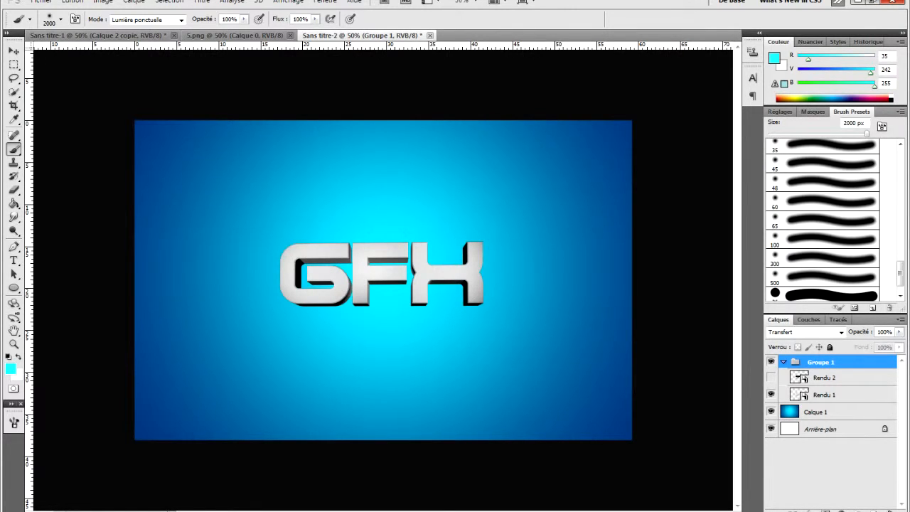
pyautogui.click(771, 394)
pyautogui.click(771, 394)
pyautogui.click(825, 394)
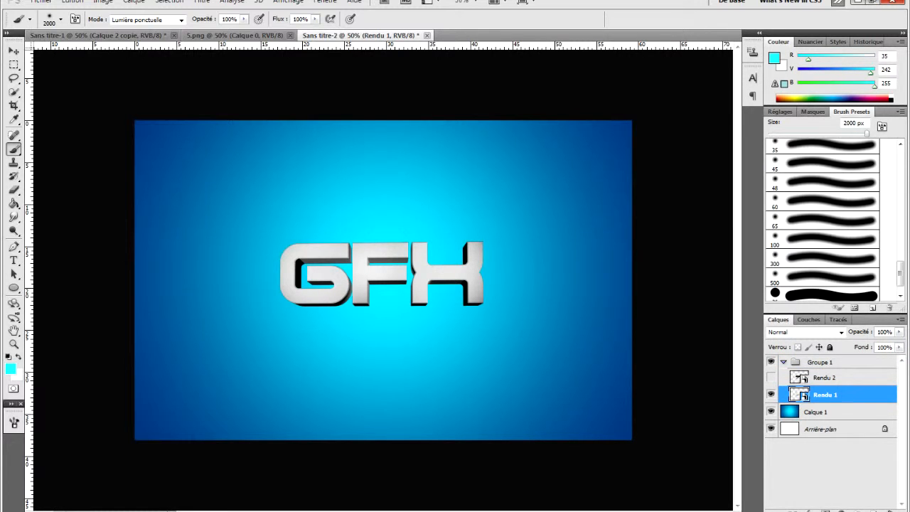
# Add a gradient overlay to Rendu 1 in Superposition mode at 150% scale, and open its gradient for editing
pyautogui.doubleClick(864, 395)
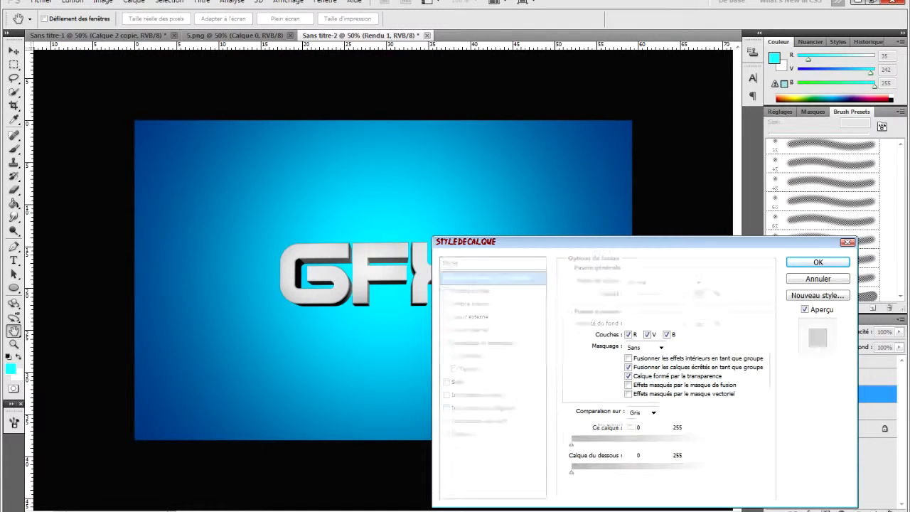
pyautogui.click(487, 407)
pyautogui.moveTo(659, 358); pyautogui.dragTo(680, 357)
pyautogui.click(658, 282)
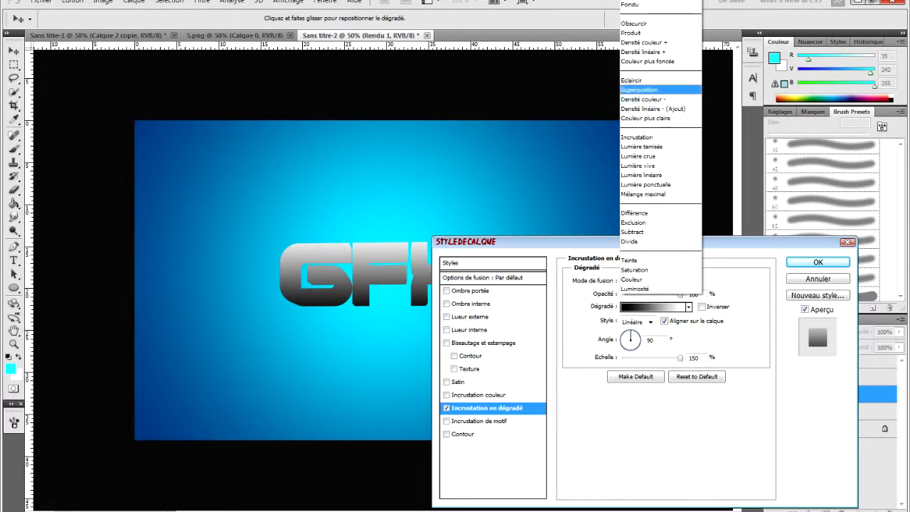
pyautogui.click(639, 89)
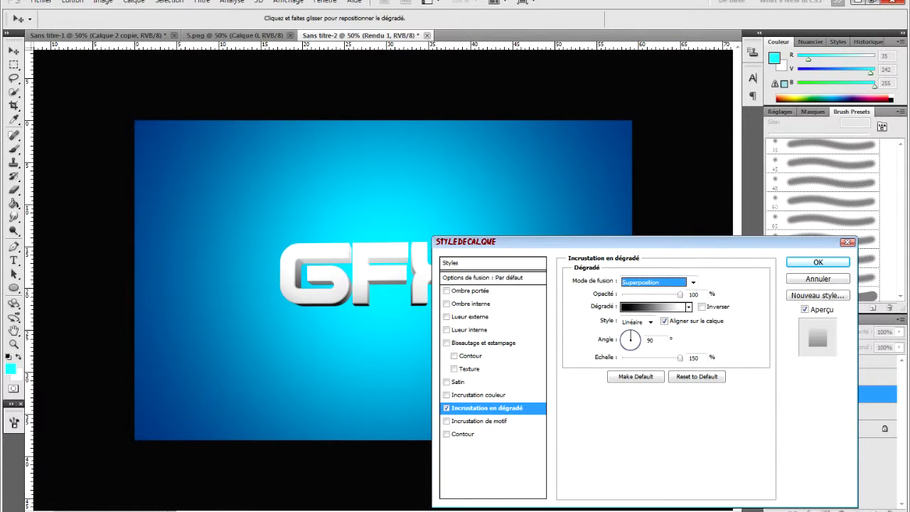
pyautogui.click(653, 307)
# Try blue gradient presets such as Royal Shade, Blue magic, The blues and Cerulean Magic on the overlay
pyautogui.scroll(-1, 566, 178)
pyautogui.scroll(-5, 565, 178)
pyautogui.scroll(-1, 566, 177)
pyautogui.click(566, 178)
pyautogui.scroll(-2, 565, 178)
pyautogui.click(536, 259)
pyautogui.click(574, 260)
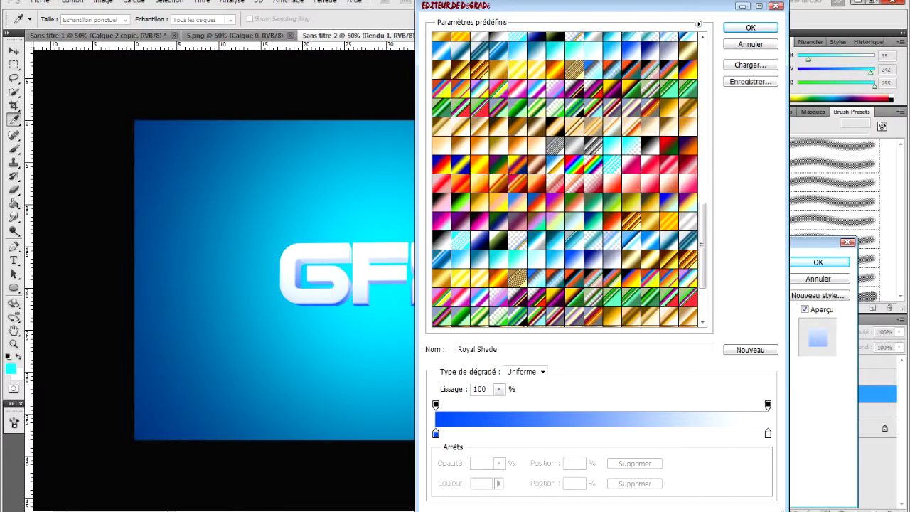
pyautogui.click(650, 240)
pyautogui.click(669, 240)
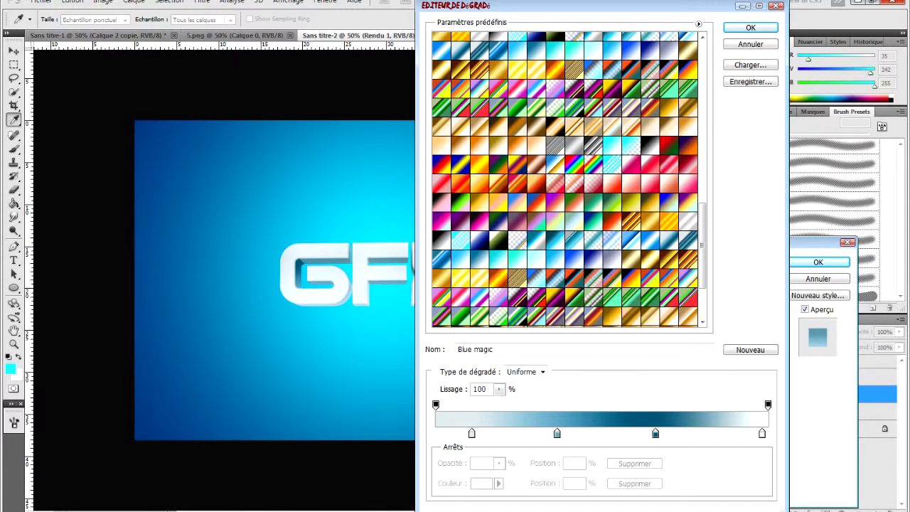
pyautogui.click(689, 241)
pyautogui.scroll(-3, 689, 241)
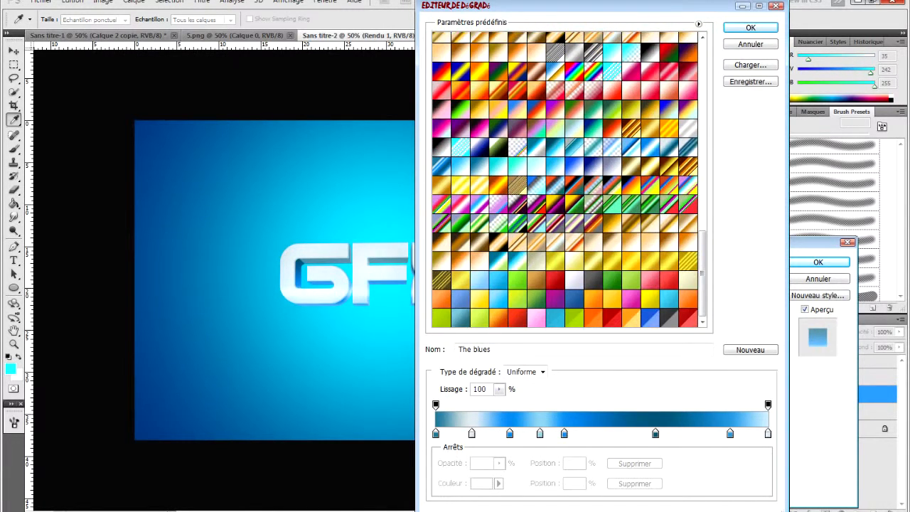
pyautogui.click(499, 281)
pyautogui.scroll(5, 498, 280)
pyautogui.click(441, 223)
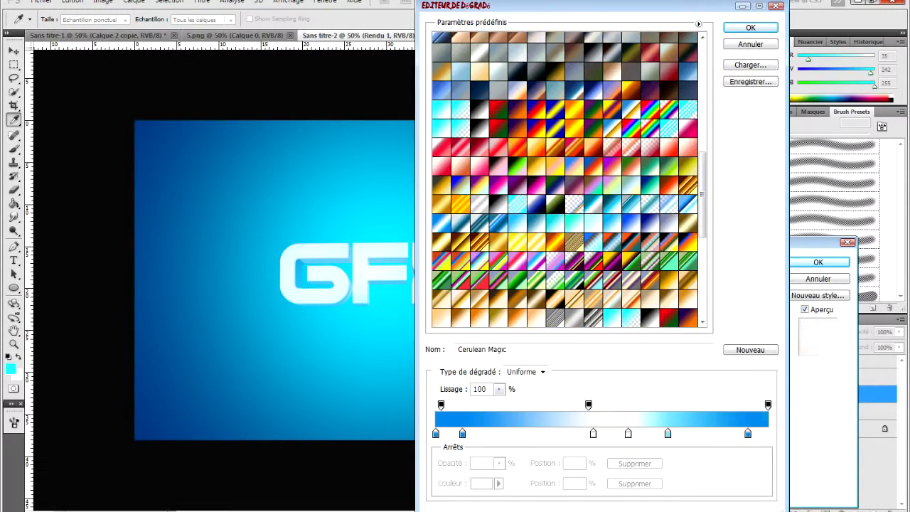
pyautogui.scroll(1, 442, 224)
pyautogui.scroll(10, 570, 180)
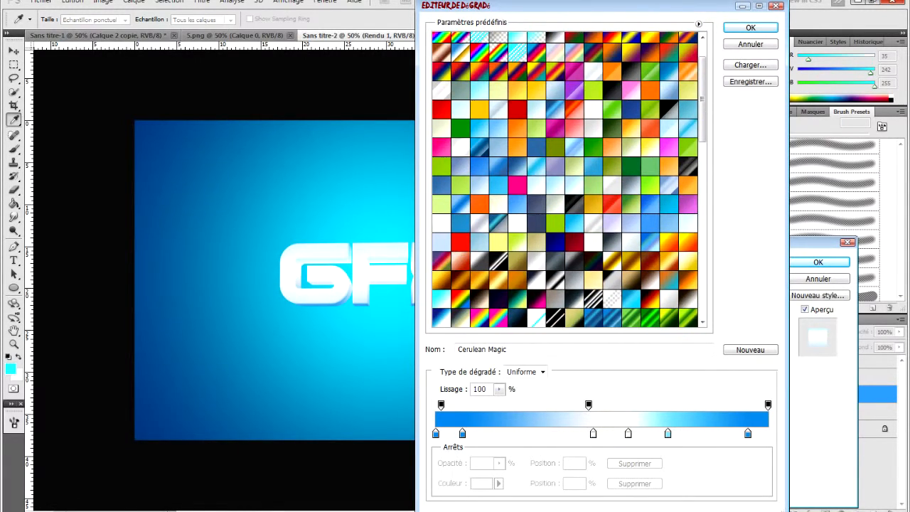
pyautogui.scroll(3, 570, 179)
# Choose the Premier plan -> arrière-plan gradient preset and set its starting colour stop to a very dark navy blue
pyautogui.click(442, 42)
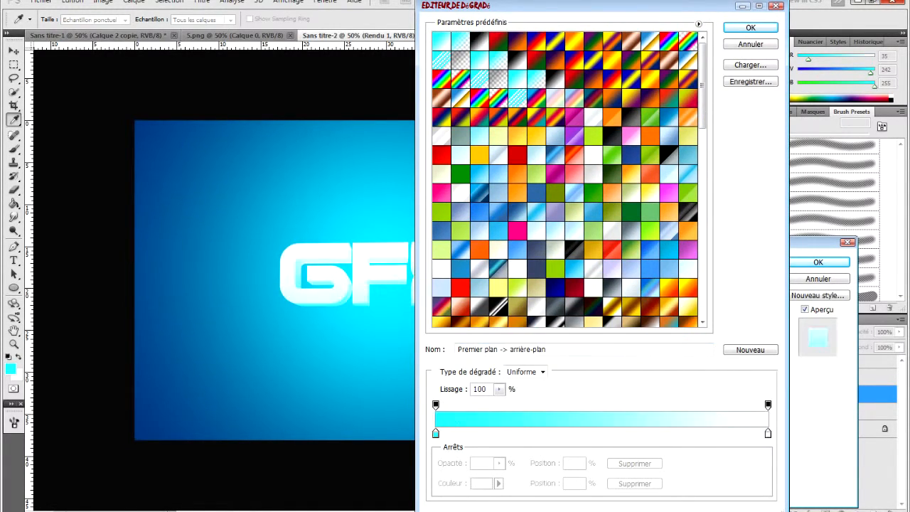
pyautogui.click(436, 433)
pyautogui.click(481, 483)
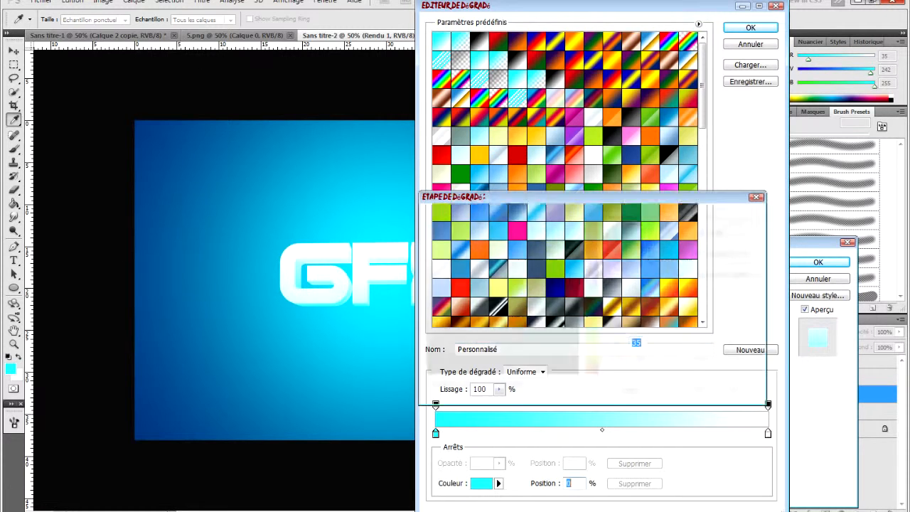
pyautogui.click(577, 302)
pyautogui.moveTo(593, 296)
pyautogui.mouseDown()
pyautogui.moveTo(592, 279)
pyautogui.moveTo(577, 287)
pyautogui.moveTo(577, 334)
pyautogui.mouseUp()
pyautogui.press('Return')
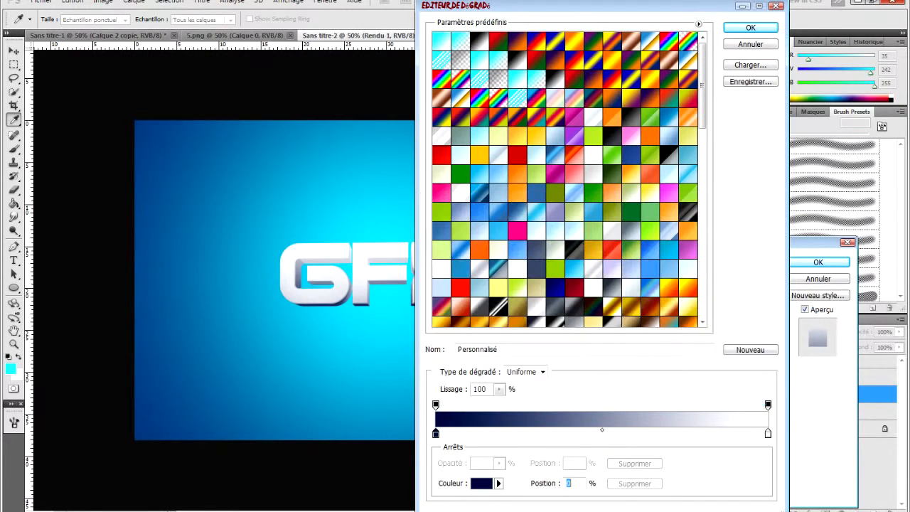
# Set the gradient's end colour stop to bright turquoise, about RGB 21, 255, 225, and accept the gradient
pyautogui.doubleClick(768, 433)
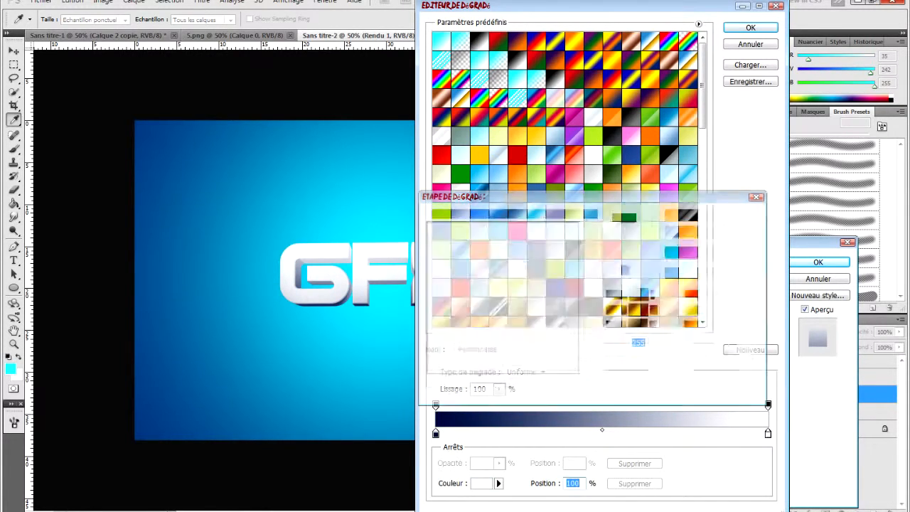
pyautogui.moveTo(555, 288); pyautogui.dragTo(576, 224)
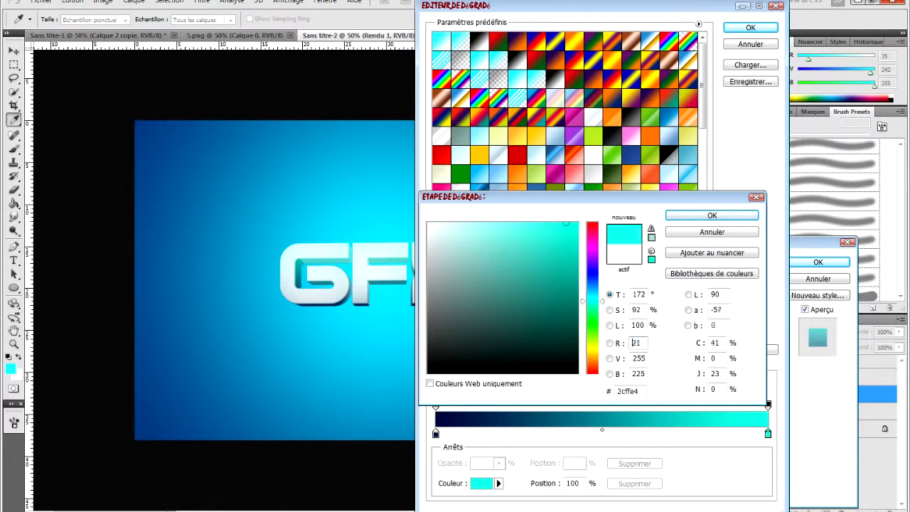
pyautogui.press('Return')
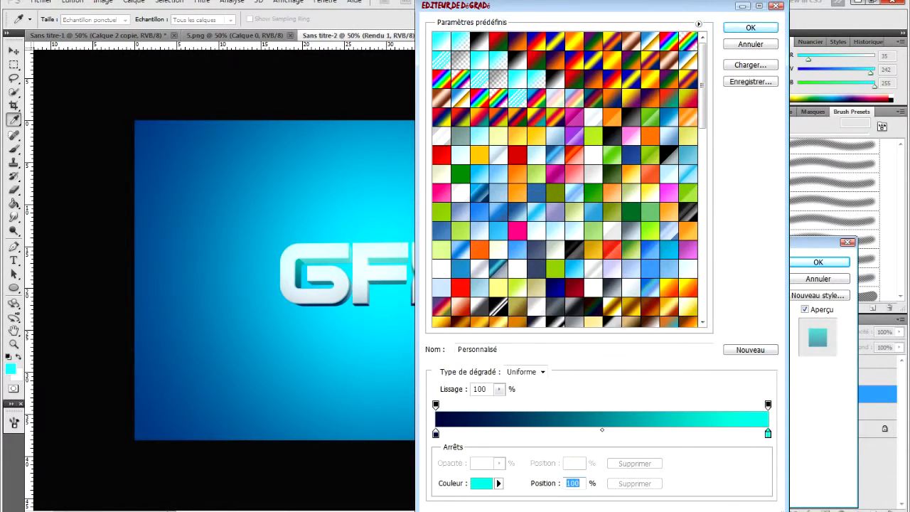
pyautogui.press('Return')
pyautogui.moveTo(533, 242); pyautogui.dragTo(618, 211)
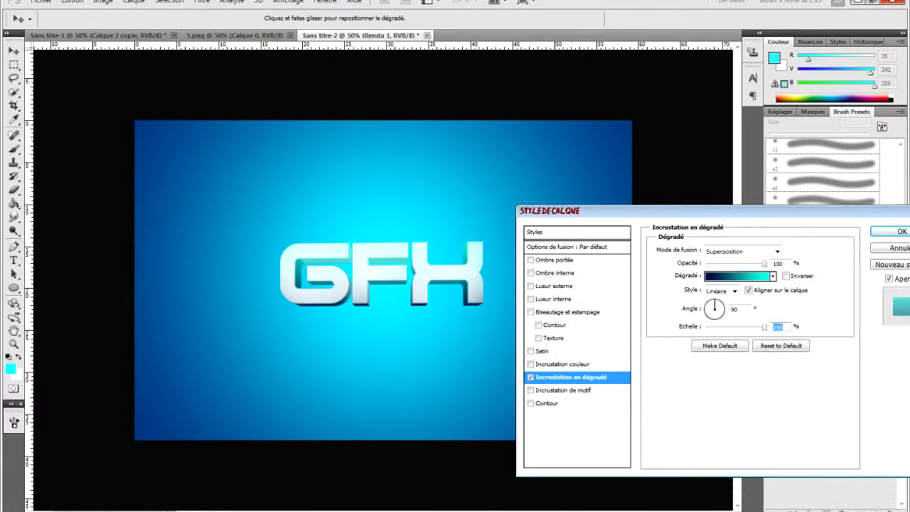
# Add a black colour overlay to the Rendu 1 layer
pyautogui.click(563, 365)
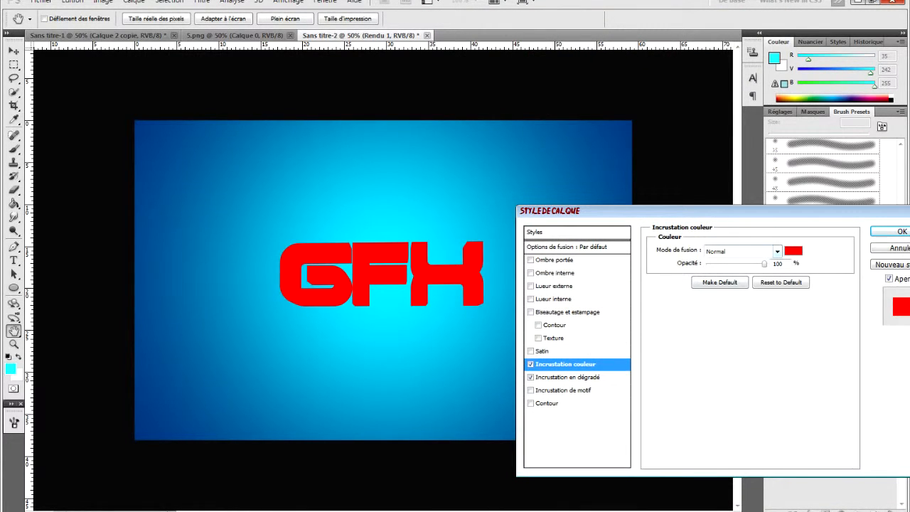
pyautogui.click(794, 250)
pyautogui.moveTo(533, 327); pyautogui.dragTo(430, 375)
pyautogui.click(713, 216)
# Try the colour overlay's blend modes from Luminosité to Couleur plus claire, comparing the text with the overlay on and off
pyautogui.click(740, 251)
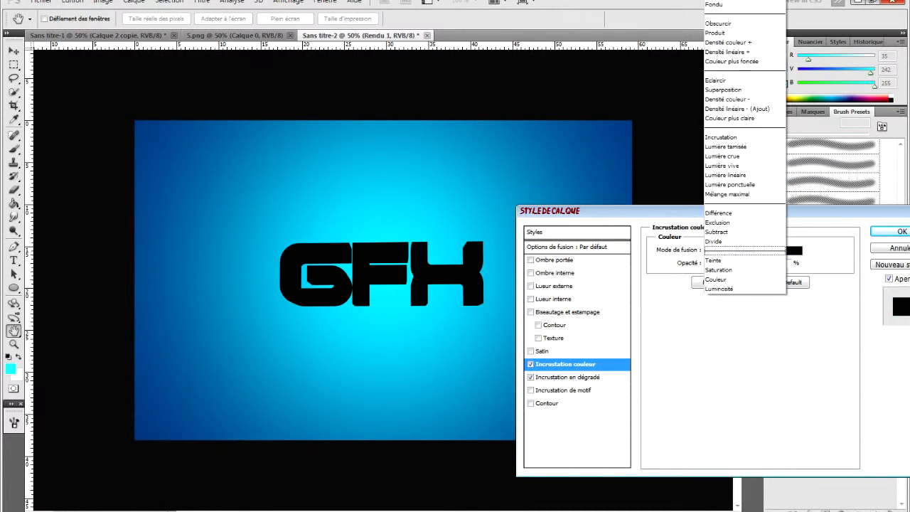
pyautogui.click(739, 288)
pyautogui.press('Up')
pyautogui.press('Up')
pyautogui.press('Up')
pyautogui.press('Up')
pyautogui.press('Up')
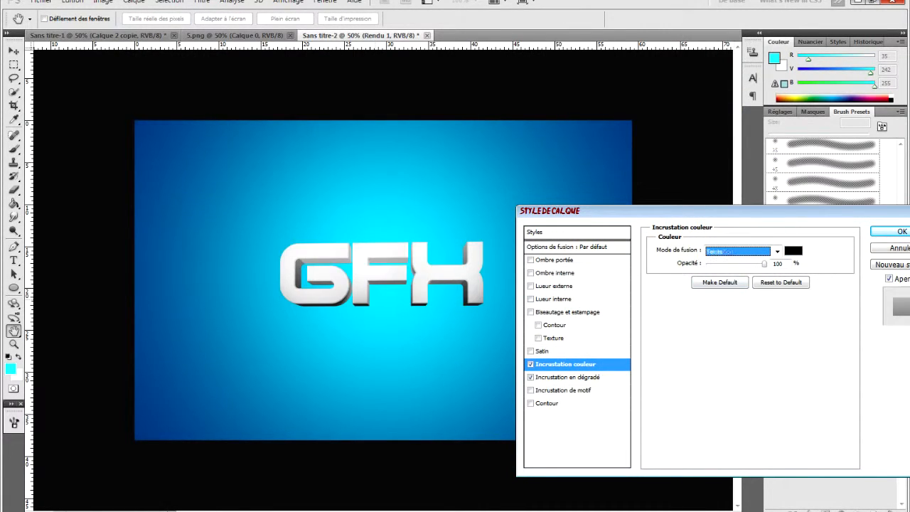
pyautogui.press('Up')
pyautogui.press('Up')
pyautogui.press('Up')
pyautogui.press('Up')
pyautogui.press('Up')
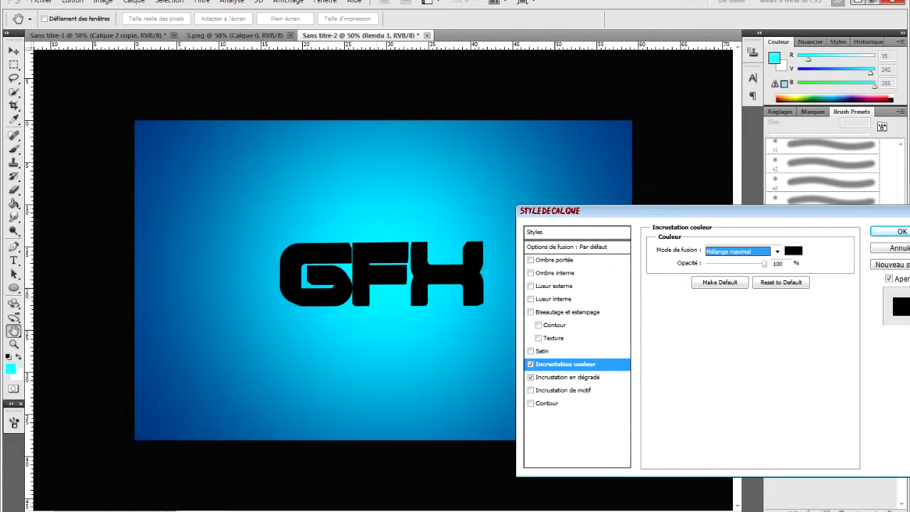
pyautogui.press('Up')
pyautogui.press('Up')
pyautogui.press('Up')
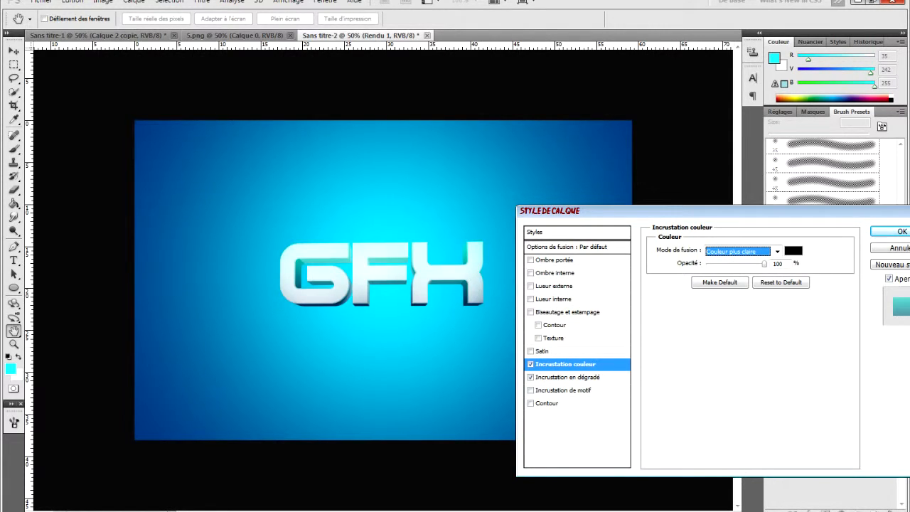
pyautogui.click(531, 364)
pyautogui.click(531, 364)
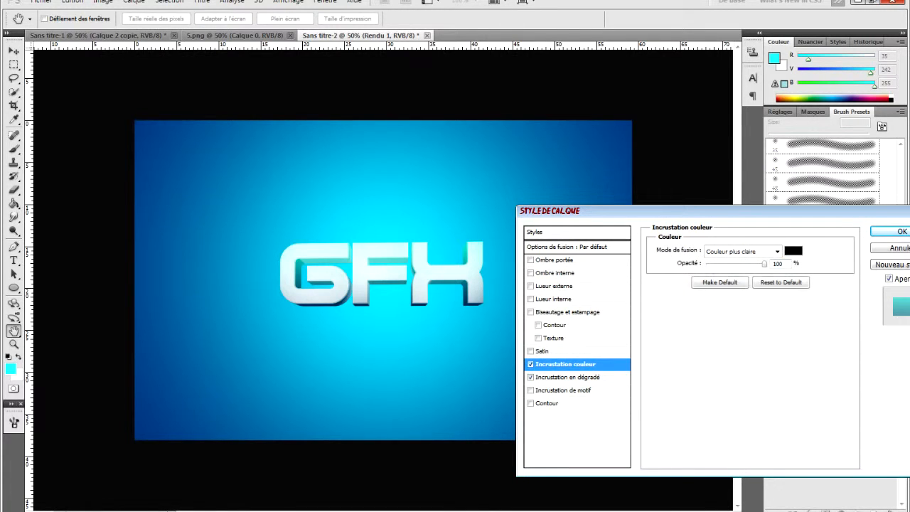
# Try the darker blend modes such as Couleur plus foncée on the colour overlay, ending on Superposition
pyautogui.click(777, 251)
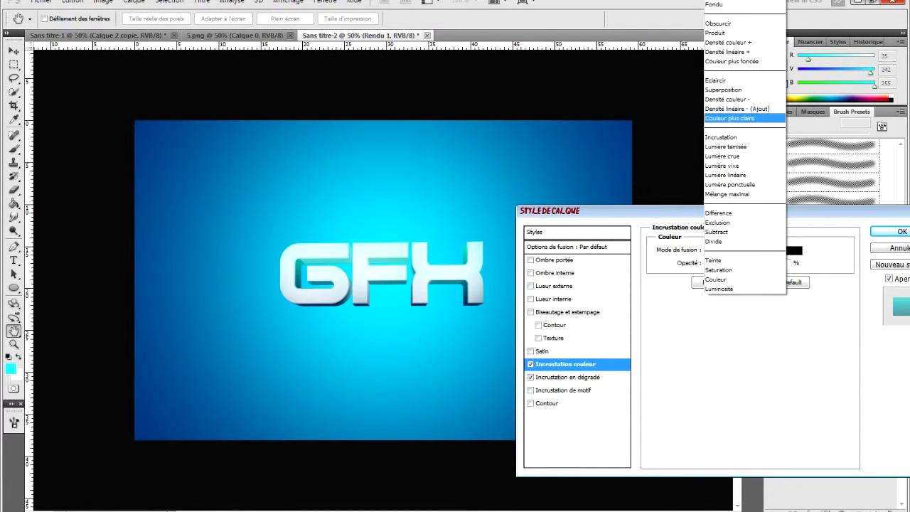
pyautogui.click(742, 108)
pyautogui.press('Up')
pyautogui.press('Up')
pyautogui.press('Up')
pyautogui.press('Up')
pyautogui.press('Up')
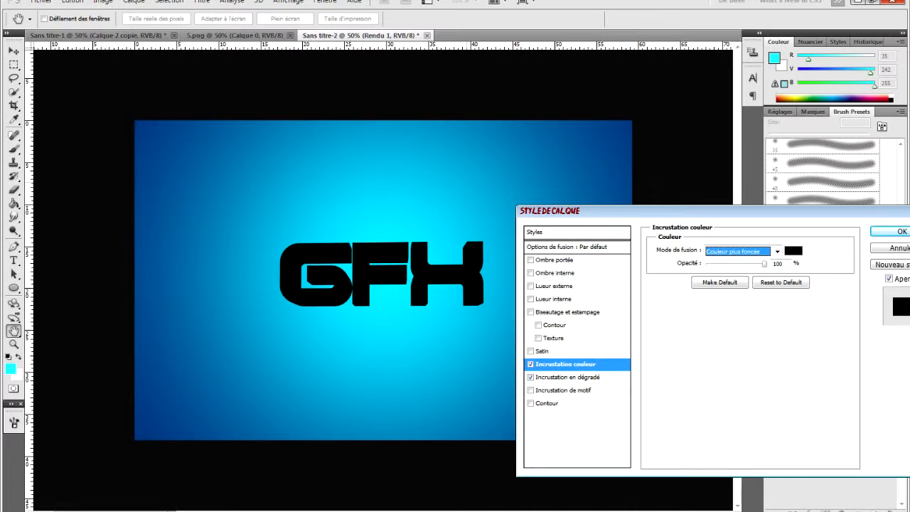
pyautogui.press('Up')
pyautogui.press('Up')
pyautogui.press('Up')
pyautogui.press('Up')
pyautogui.press('Up')
pyautogui.click(778, 252)
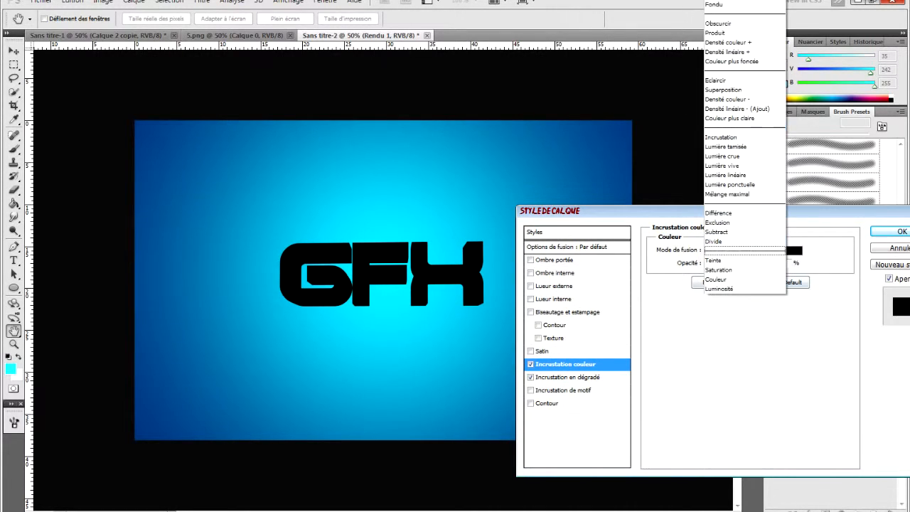
pyautogui.press('Return')
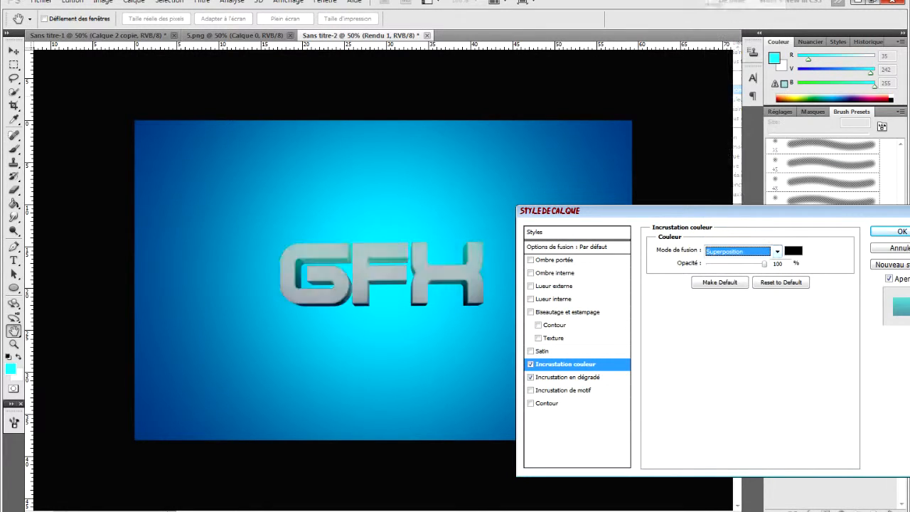
# Disable the colour overlay and apply the layer style to Rendu 1 with only the gradient overlay
pyautogui.click(531, 364)
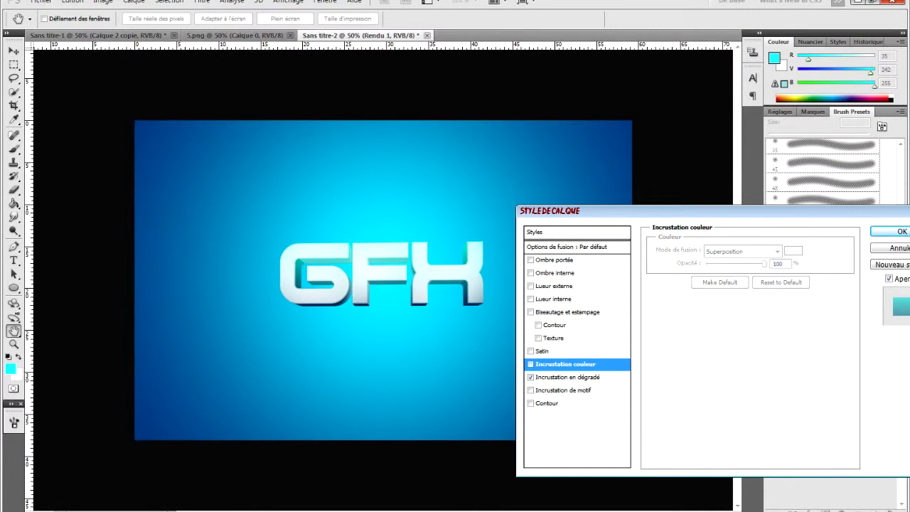
pyautogui.moveTo(683, 211); pyautogui.dragTo(499, 234)
pyautogui.click(718, 255)
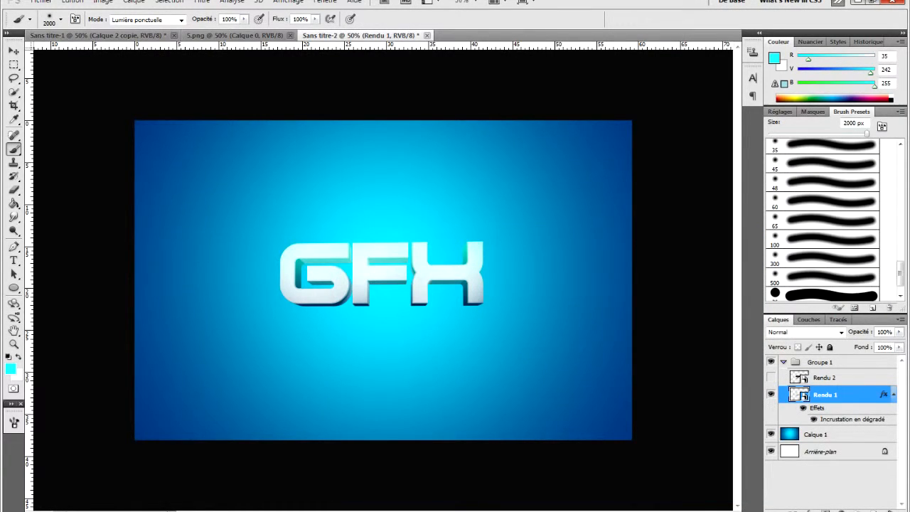
# Show the Rendu 2 wireframe layer again and select it, undoing the stray pasted layer
pyautogui.click(771, 378)
pyautogui.click(839, 378)
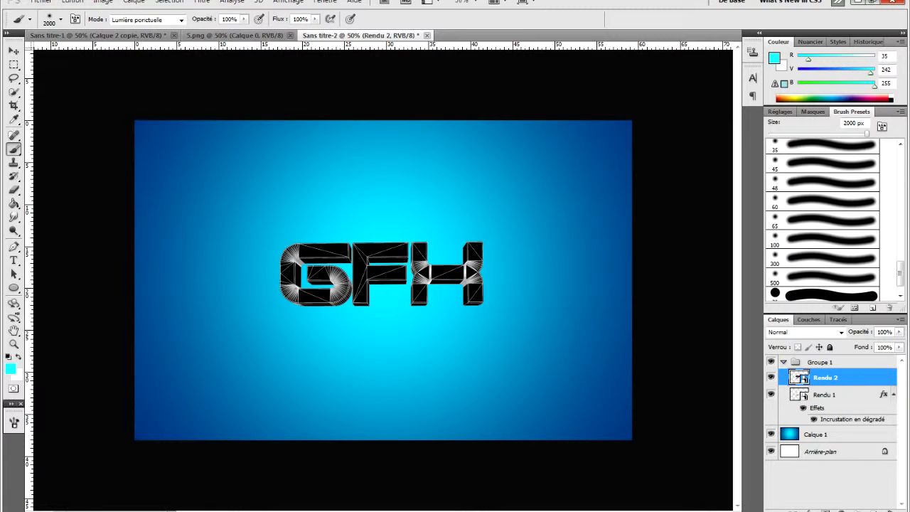
pyautogui.hotkey('ctrl', 'v')
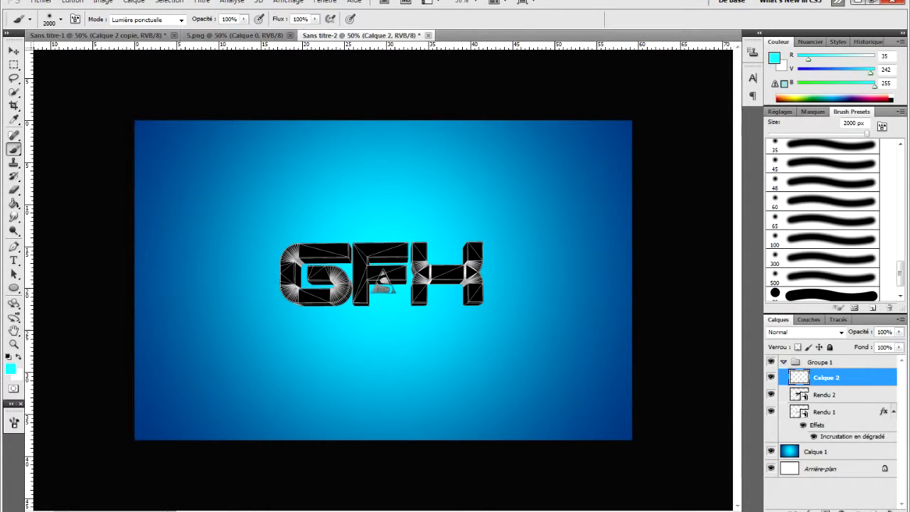
pyautogui.hotkey('ctrl', 'z')
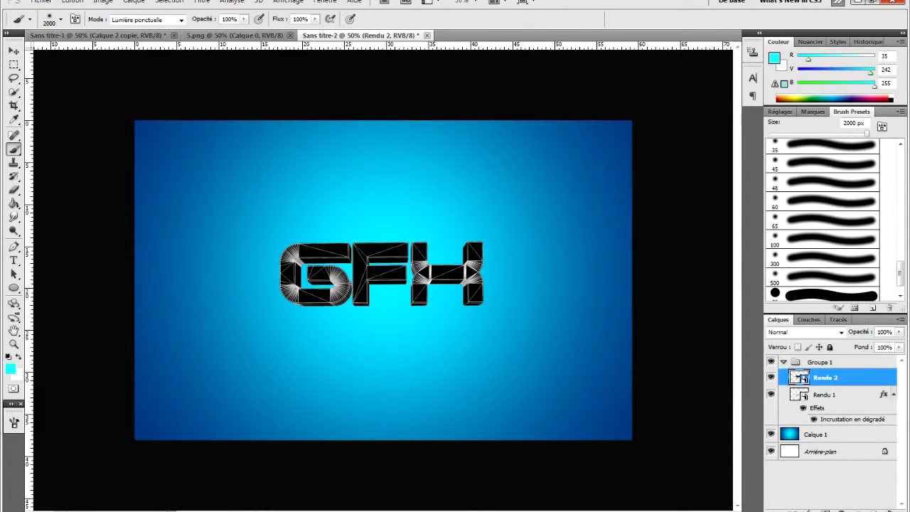
# Duplicate the Rendu 2 wireframe layer, move the original below Rendu 1 and hide it
pyautogui.hotkey('ctrl', 'j')
pyautogui.moveTo(800, 395); pyautogui.dragTo(800, 435)
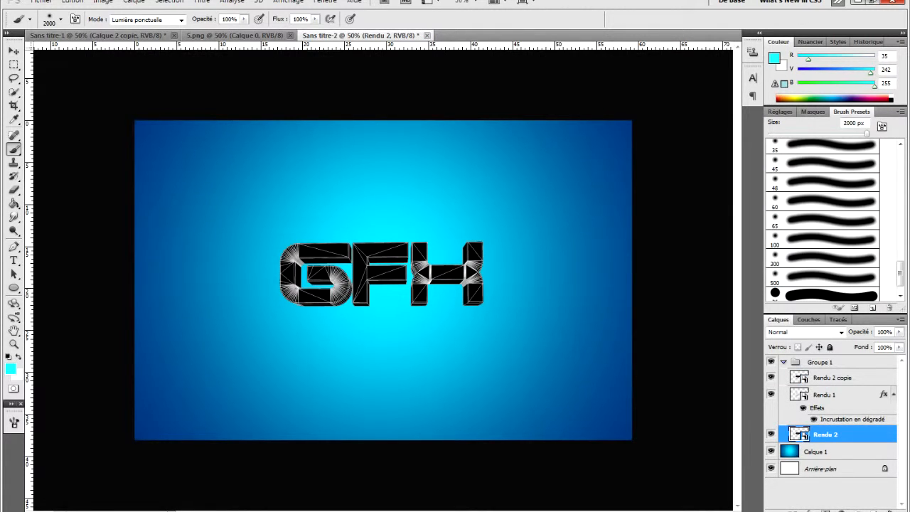
pyautogui.click(771, 434)
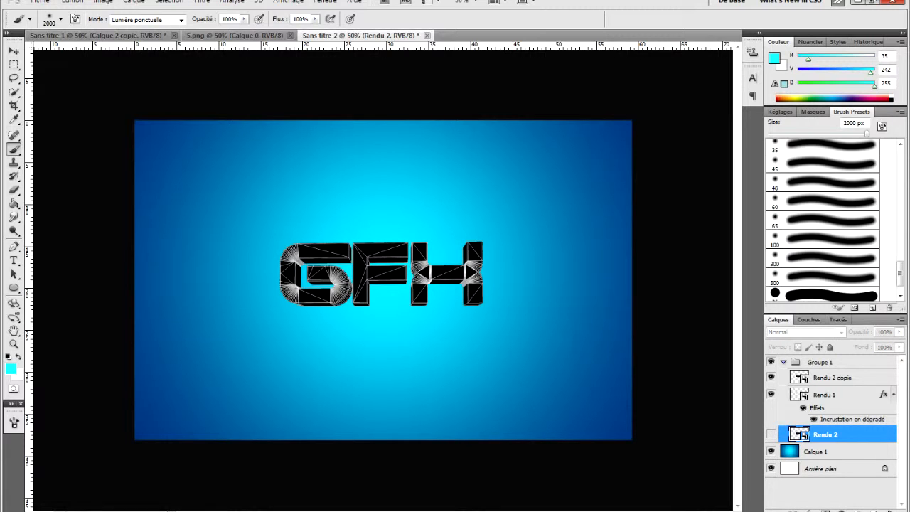
# Compare lightening and contrast blend modes on the Rendu 2 copie layer, from Densité couleur - to Lumière tamisée, and settle on Incrustation
pyautogui.click(833, 378)
pyautogui.click(842, 332)
pyautogui.click(842, 332)
pyautogui.click(841, 332)
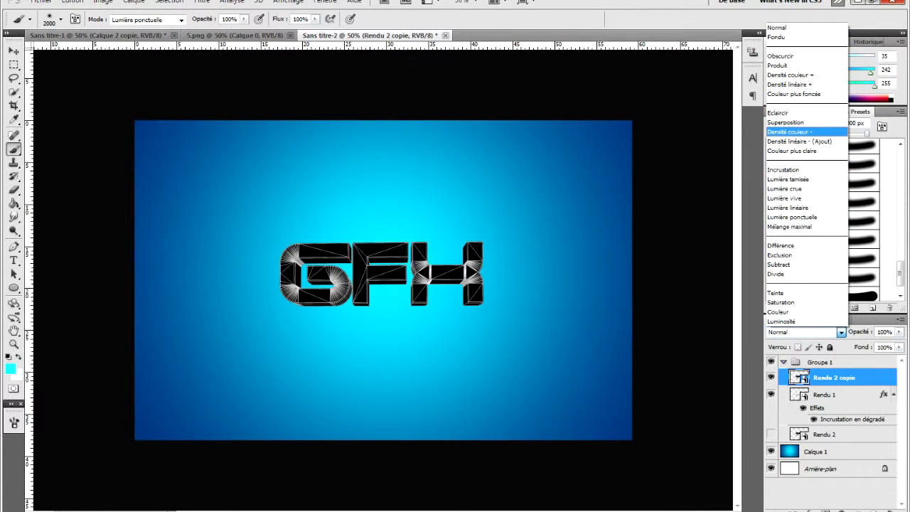
pyautogui.click(790, 131)
pyautogui.press('Down')
pyautogui.press('Down')
pyautogui.press('Down')
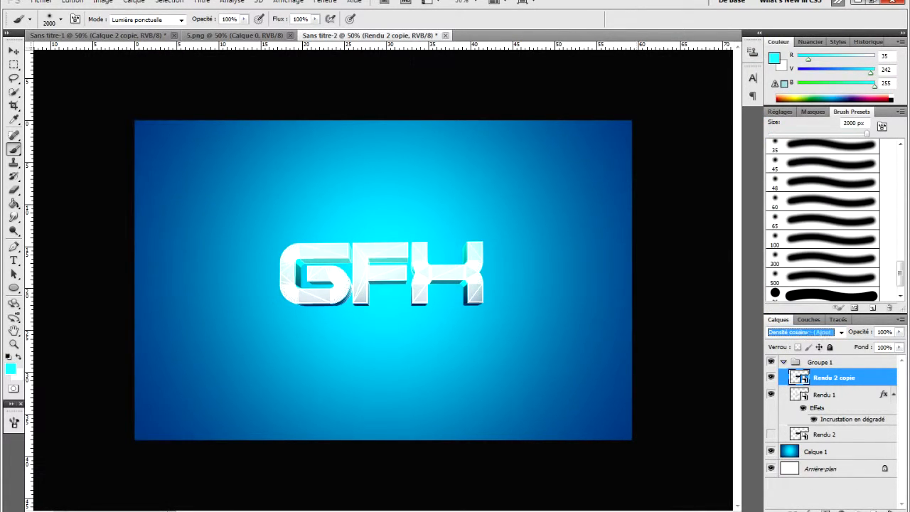
pyautogui.press('Down')
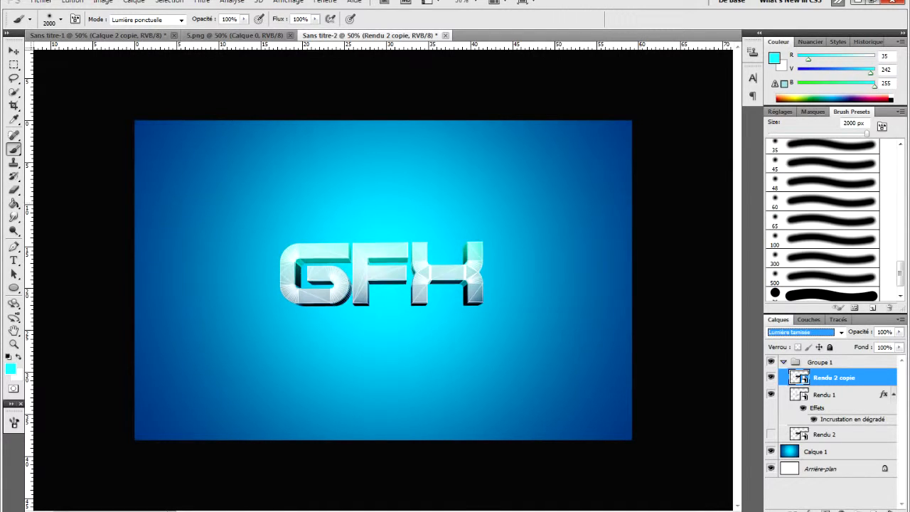
pyautogui.press('Up')
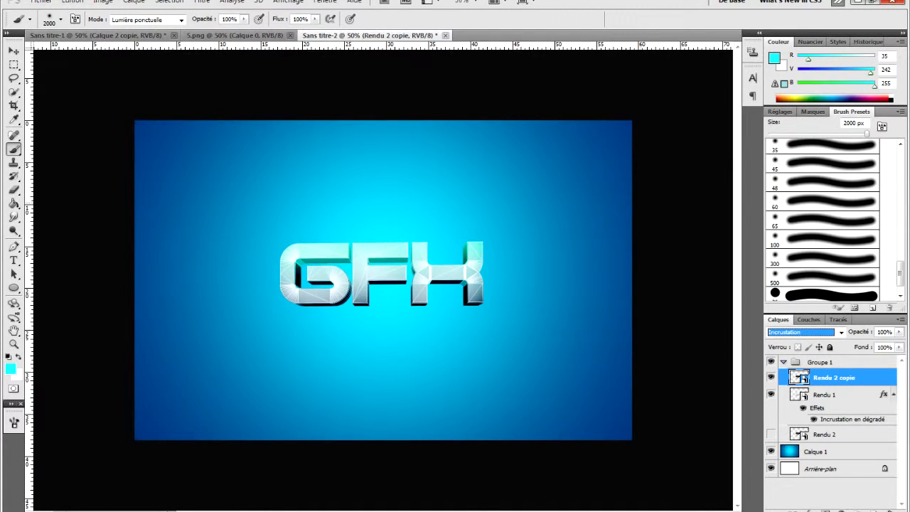
pyautogui.press('Up')
pyautogui.press('Up')
pyautogui.press('Up')
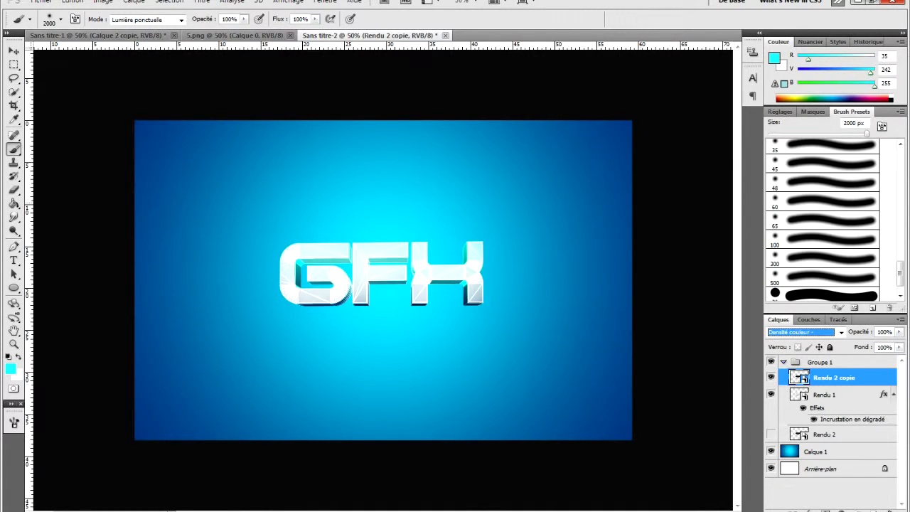
pyautogui.press('Down')
pyautogui.press('Down')
pyautogui.press('Down')
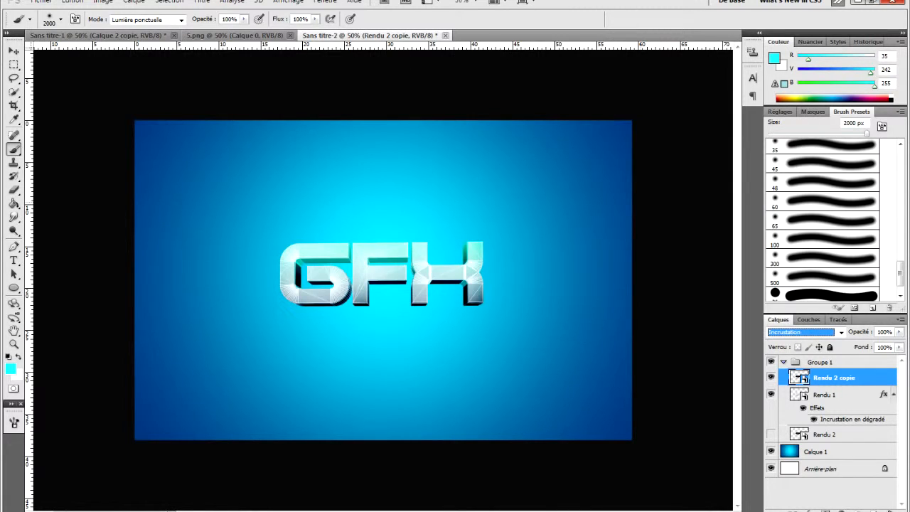
pyautogui.press('Down')
pyautogui.press('Up')
# Try the Rendu 2 copie layer at 50% opacity, ending on 30%
pyautogui.moveTo(900, 332); pyautogui.dragTo(875, 332)
pyautogui.write('50')
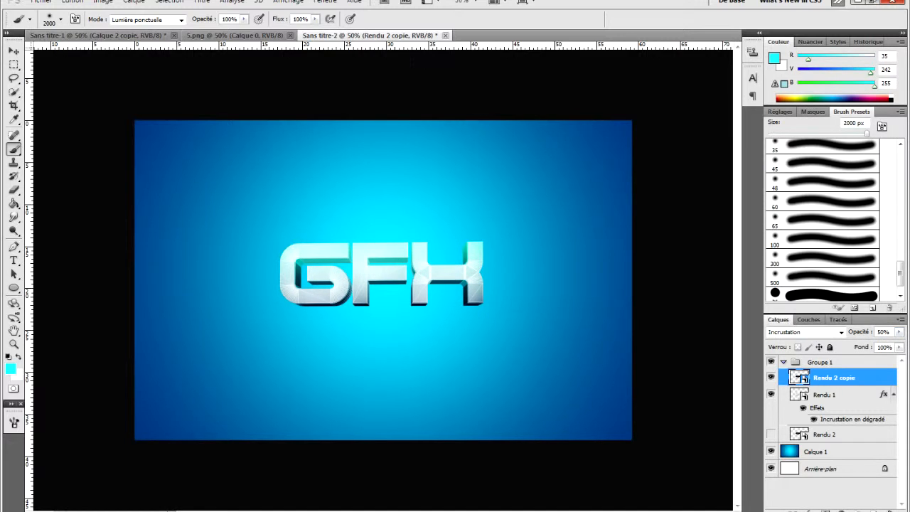
pyautogui.write('30')
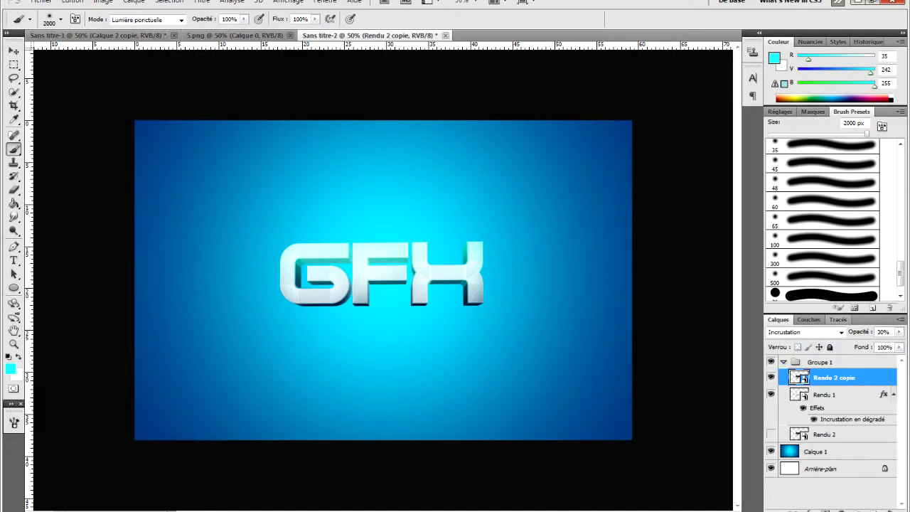
# Show the original Rendu 2 layer and scale the wireframe up proportionally, centring it behind the solid GFX text
pyautogui.click(772, 434)
pyautogui.click(826, 435)
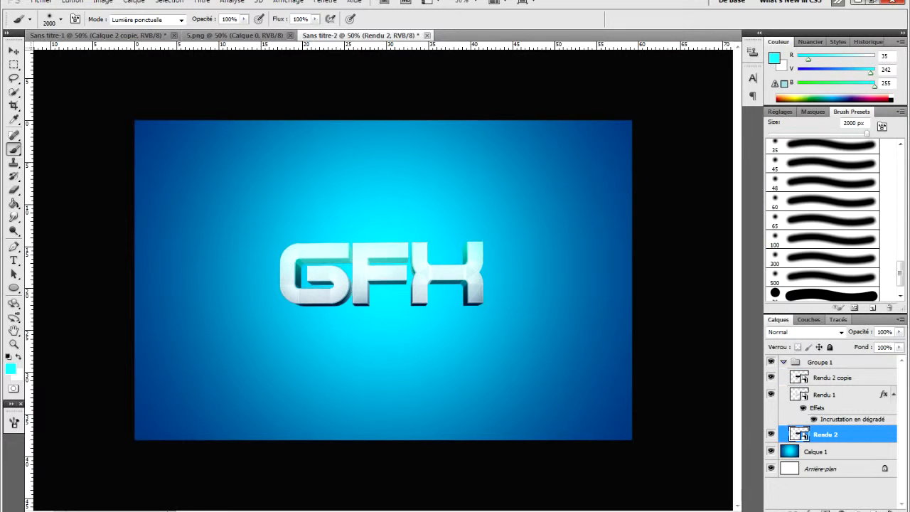
pyautogui.hotkey('ctrl', 't')
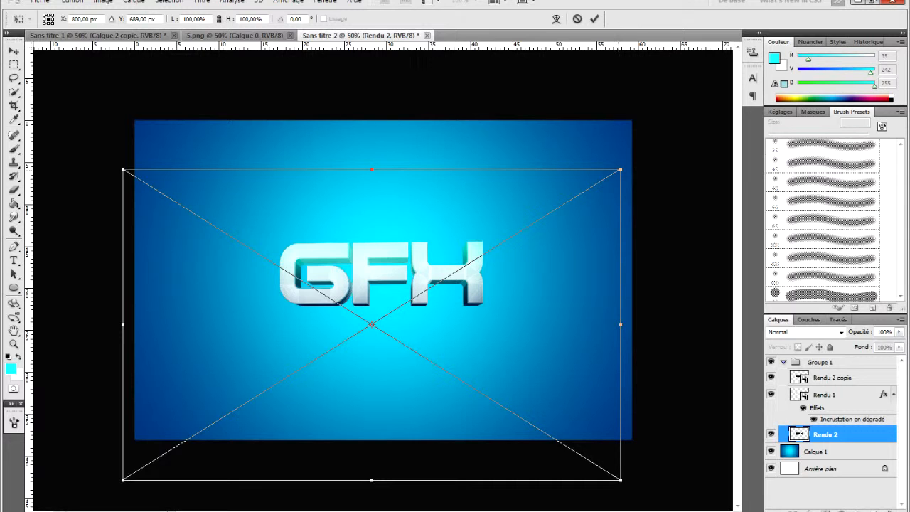
pyautogui.keyDown('shift'); pyautogui.moveTo(621, 169); pyautogui.dragTo(839, 31); pyautogui.keyUp('shift')
pyautogui.moveTo(598, 193); pyautogui.dragTo(477, 278)
pyautogui.moveTo(370, 263)
pyautogui.mouseDown()
pyautogui.moveTo(362, 274)
pyautogui.moveTo(375, 274)
pyautogui.mouseUp()
pyautogui.press('Return')
pyautogui.press('b')
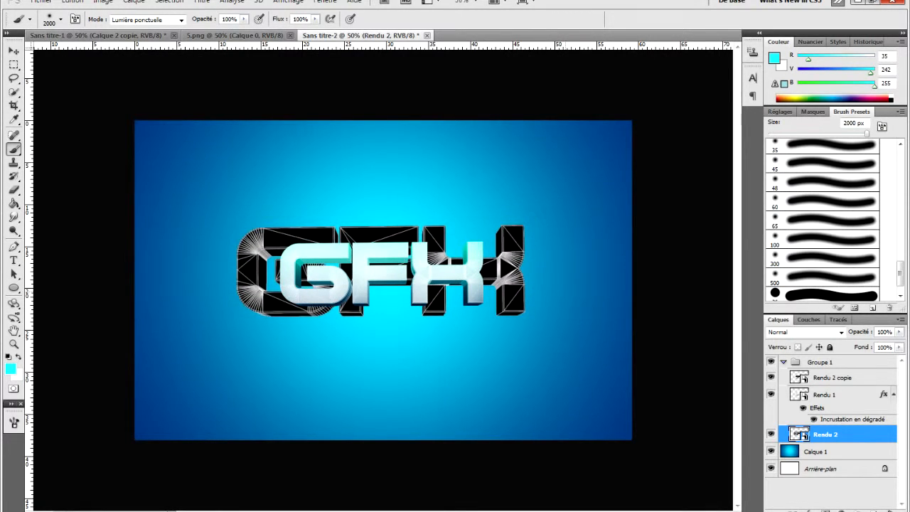
# Set the enlarged Rendu 2 wireframe to the Superposition blend mode and nudge it slightly downward
pyautogui.click(806, 332)
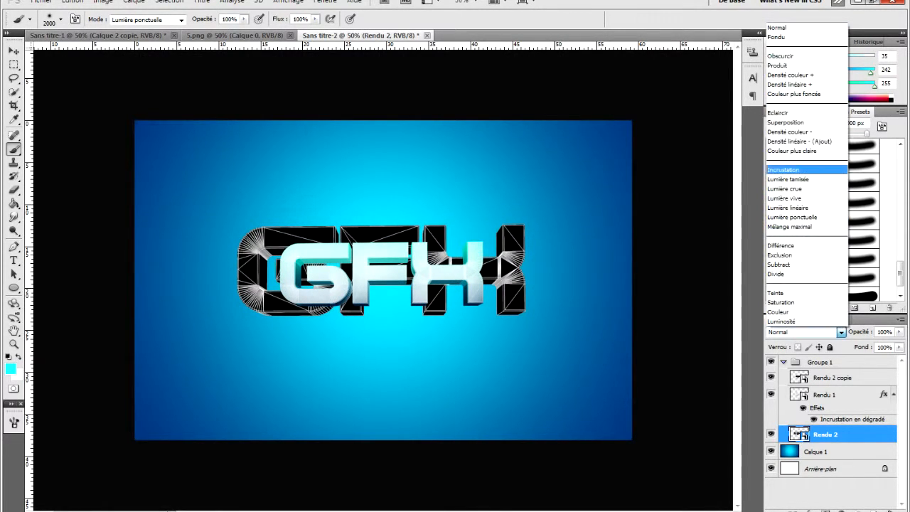
pyautogui.click(797, 122)
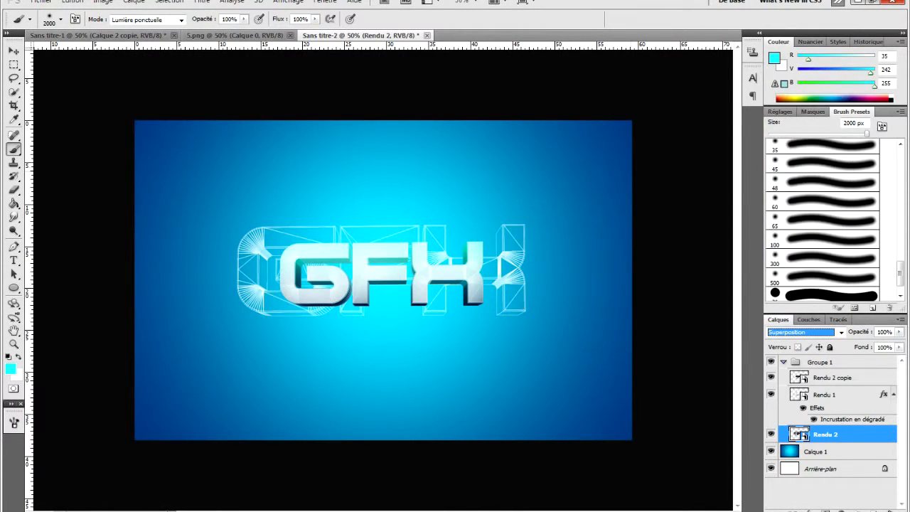
pyautogui.keyDown('ctrl'); pyautogui.moveTo(384, 274); pyautogui.dragTo(384, 276); pyautogui.keyUp('ctrl')
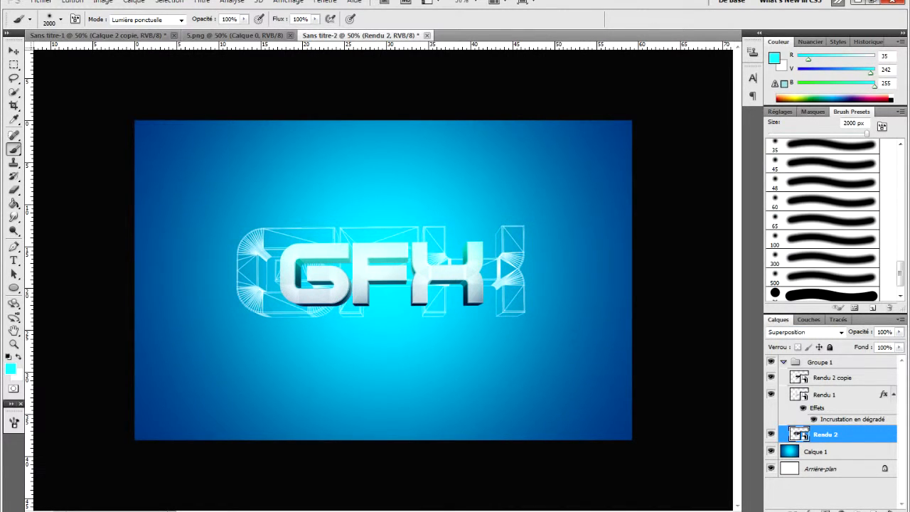
# Duplicate the enlarged Rendu 2 wireframe and apply a Gaussian blur with a 5-pixel radius to the copy
pyautogui.hotkey('ctrl', 'j')
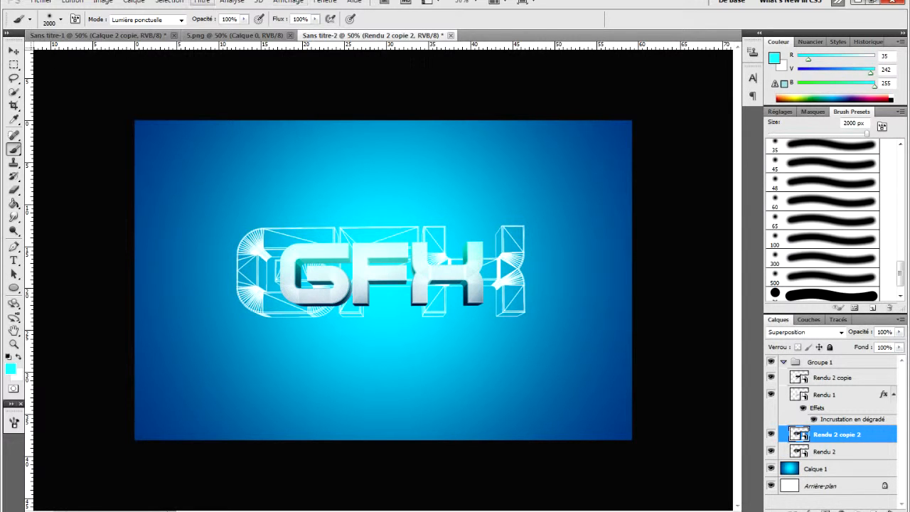
pyautogui.click(202, 2)
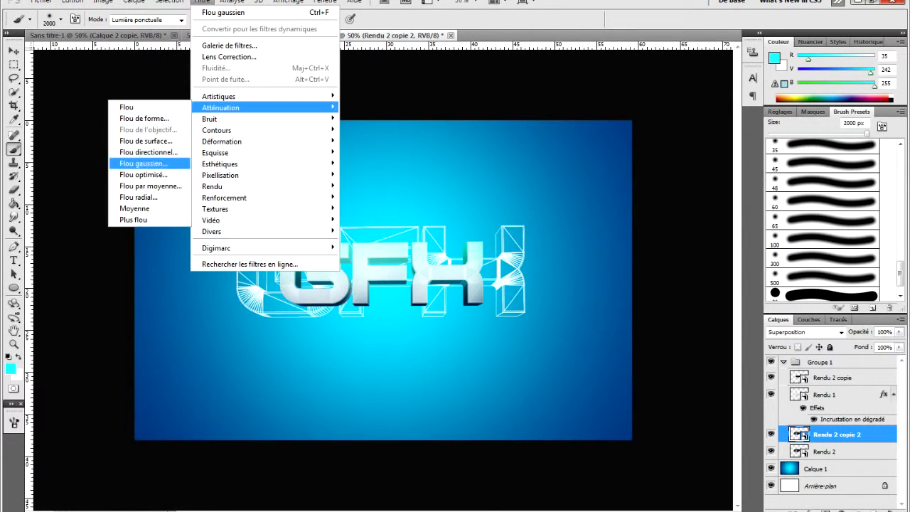
pyautogui.click(143, 163)
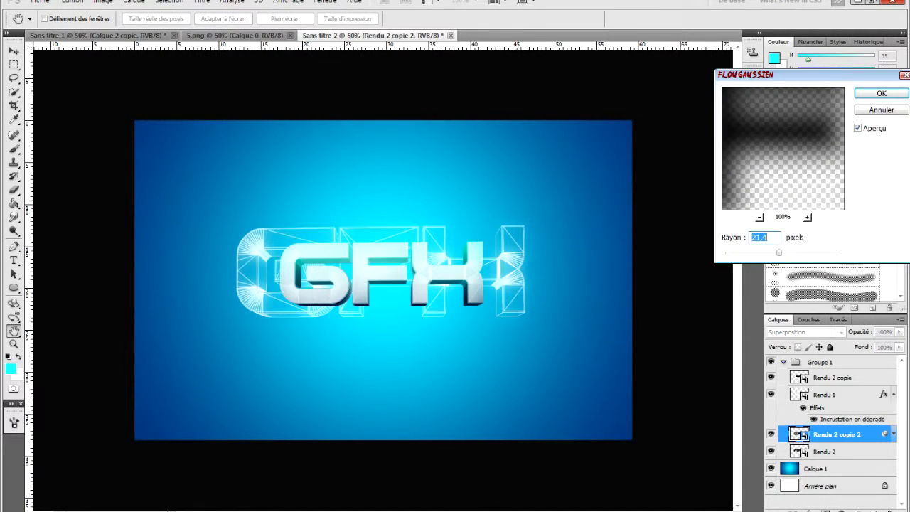
pyautogui.moveTo(780, 253); pyautogui.dragTo(756, 253)
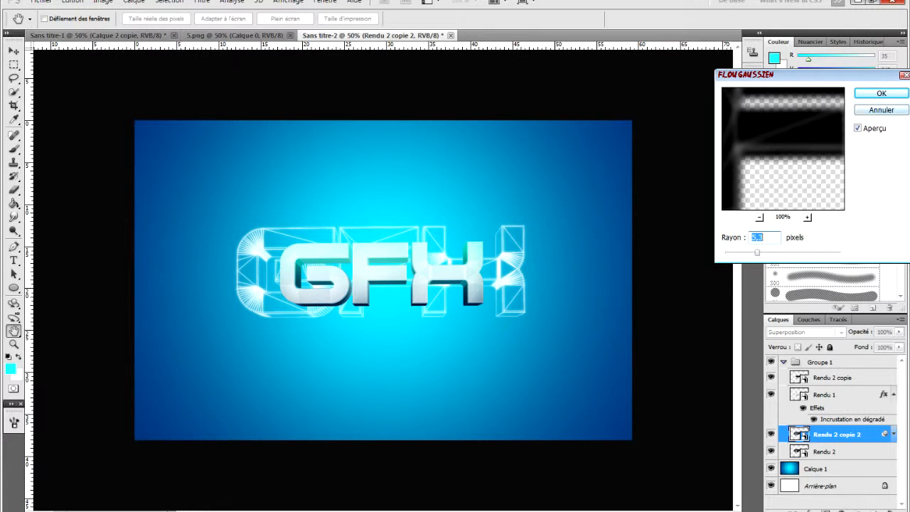
pyautogui.write('5')
pyautogui.press('Return')
pyautogui.press('b')
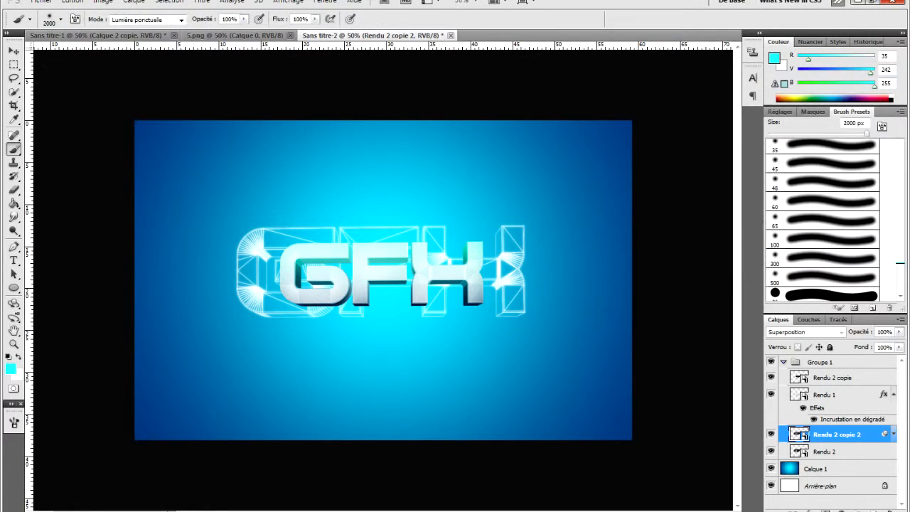
# Duplicate the Rendu 1 layer and apply a directional blur of 69° and 20 pixels to the original beneath
pyautogui.click(826, 394)
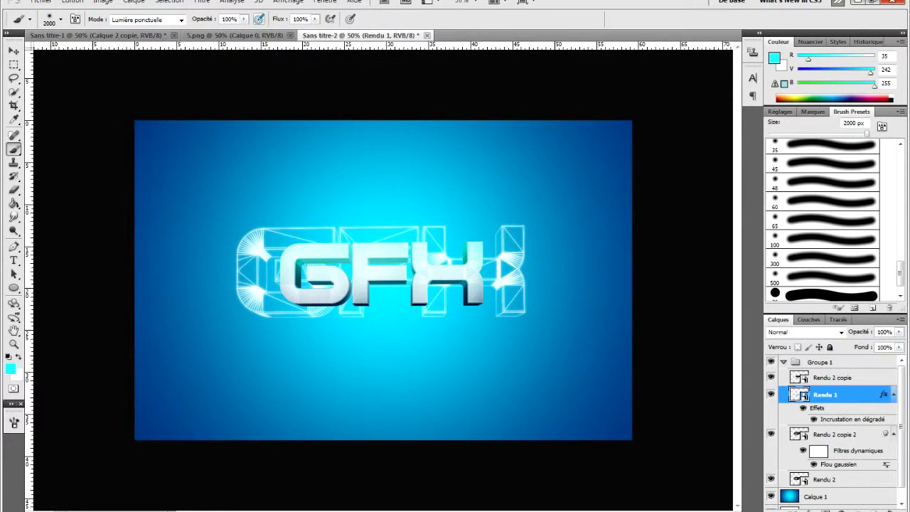
pyautogui.hotkey('ctrl', 'j')
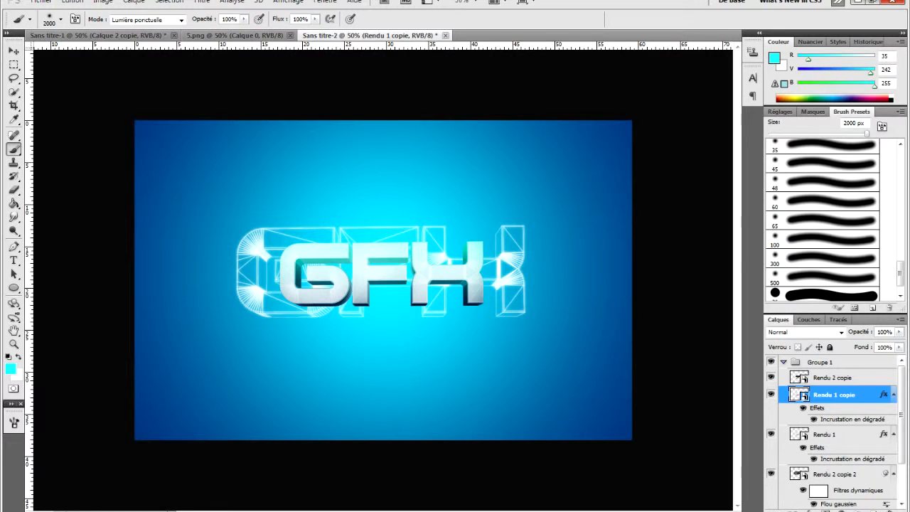
pyautogui.click(826, 434)
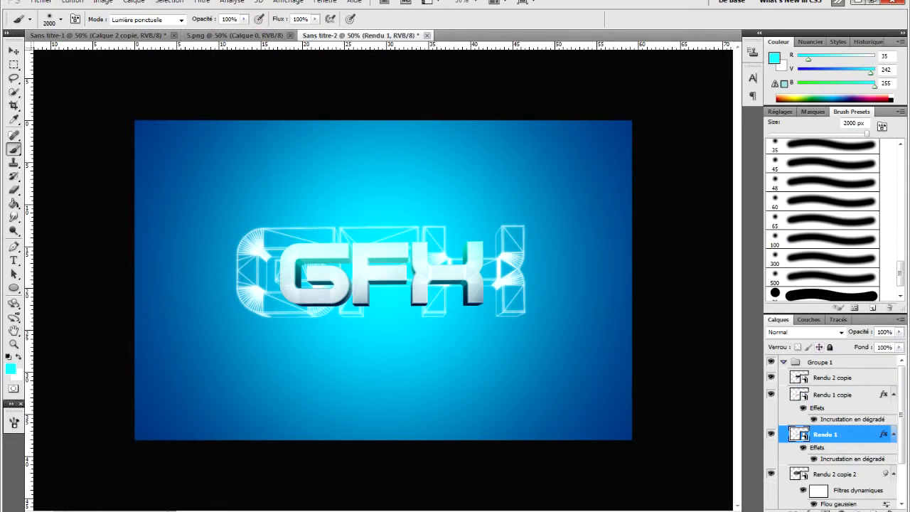
pyautogui.click(202, 1)
pyautogui.moveTo(221, 107)
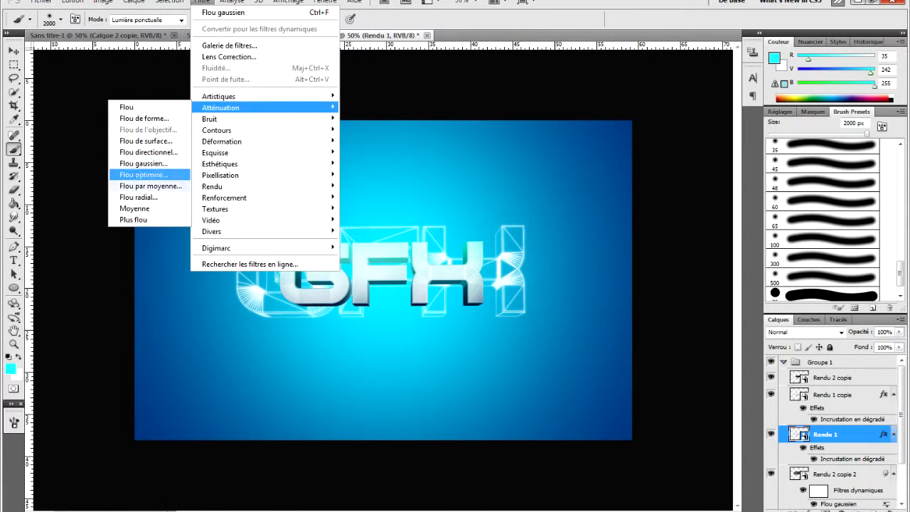
pyautogui.click(147, 152)
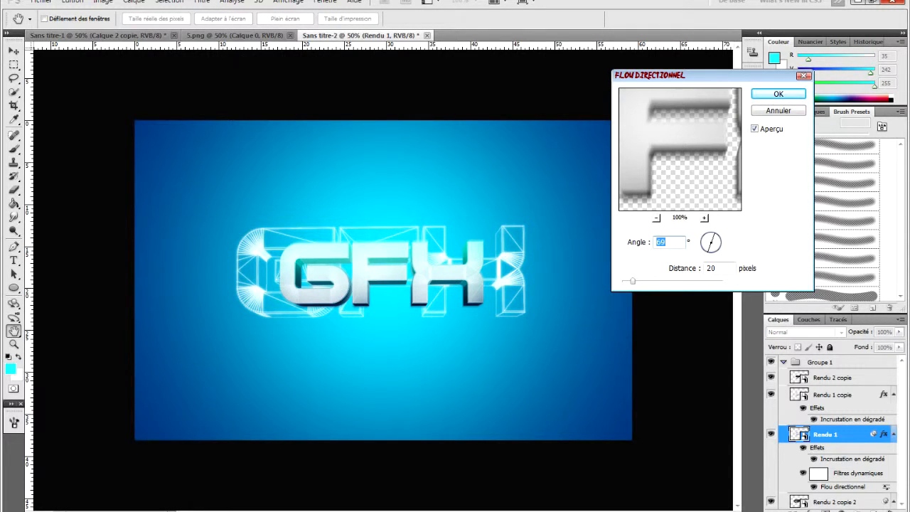
pyautogui.press('Return')
pyautogui.press('b')
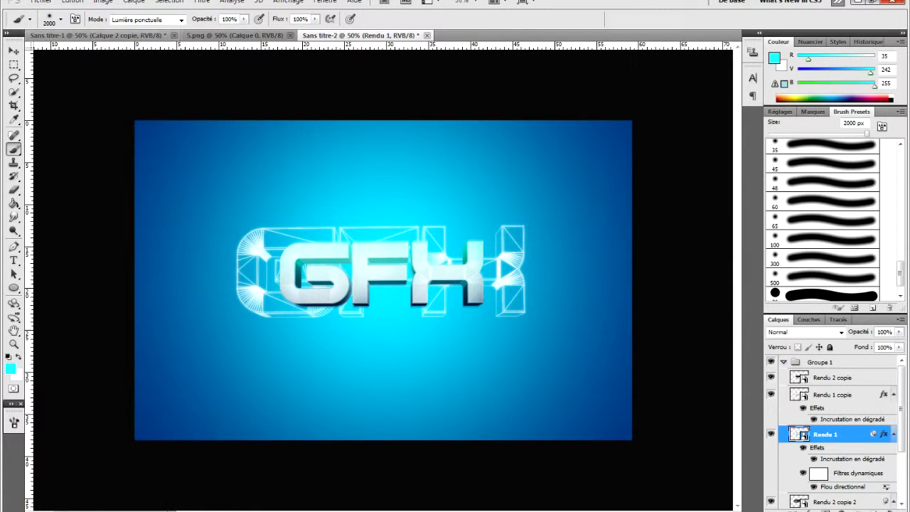
# Paste the abstract render from 5.png onto a new layer above Calque 1 and shift it slightly upward behind the text
pyautogui.click(234, 35)
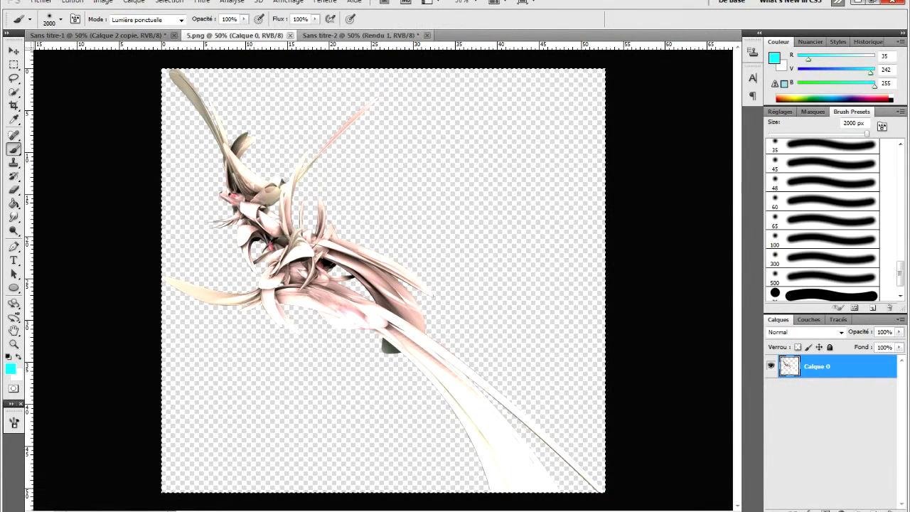
pyautogui.click(359, 34)
pyautogui.scroll(-1, 834, 433)
pyautogui.click(816, 507)
pyautogui.scroll(-1, 818, 502)
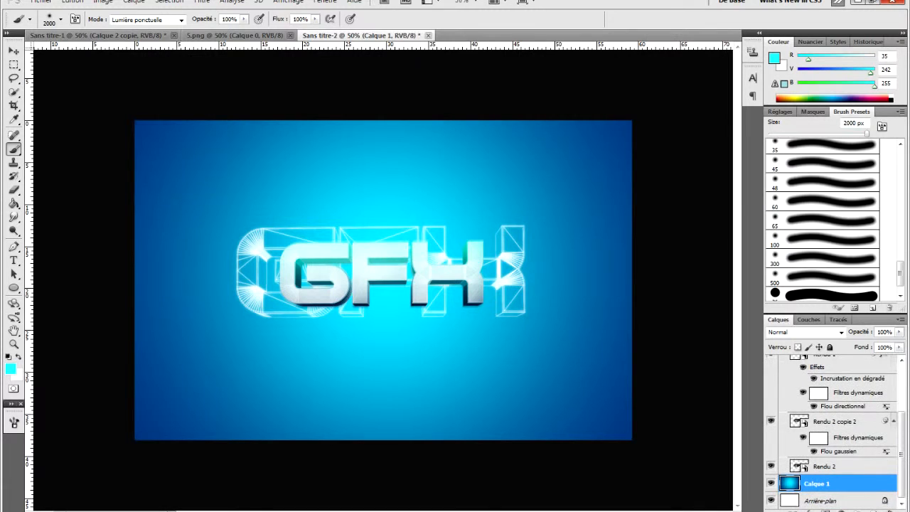
pyautogui.click(874, 510)
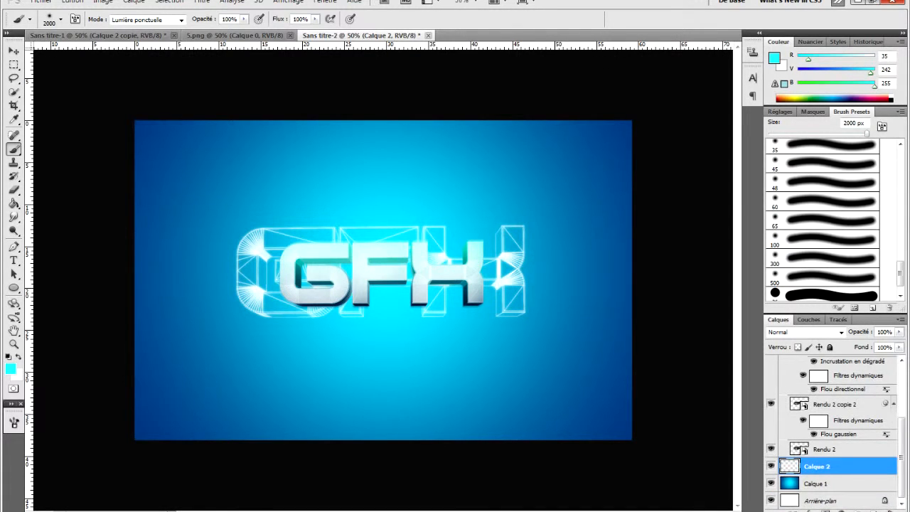
pyautogui.hotkey('ctrl', 'v')
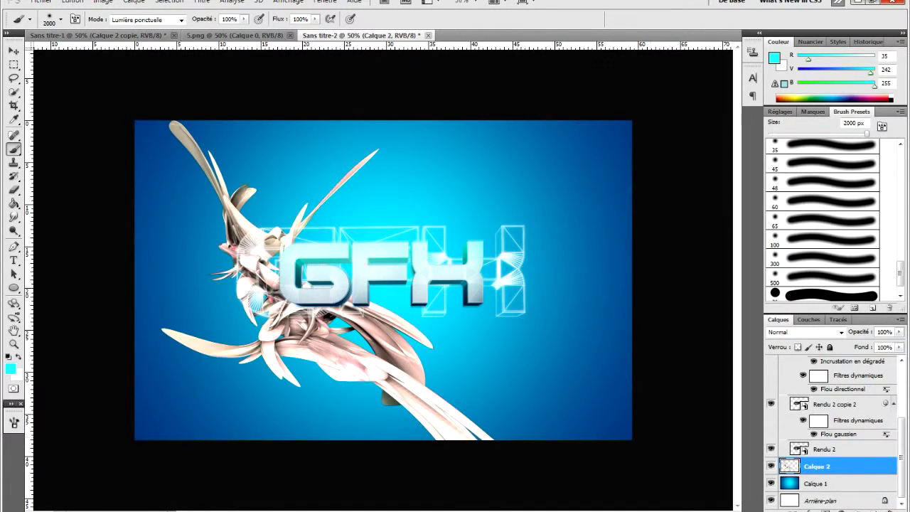
pyautogui.keyDown('ctrl'); pyautogui.moveTo(353, 327); pyautogui.dragTo(357, 308); pyautogui.keyUp('ctrl')
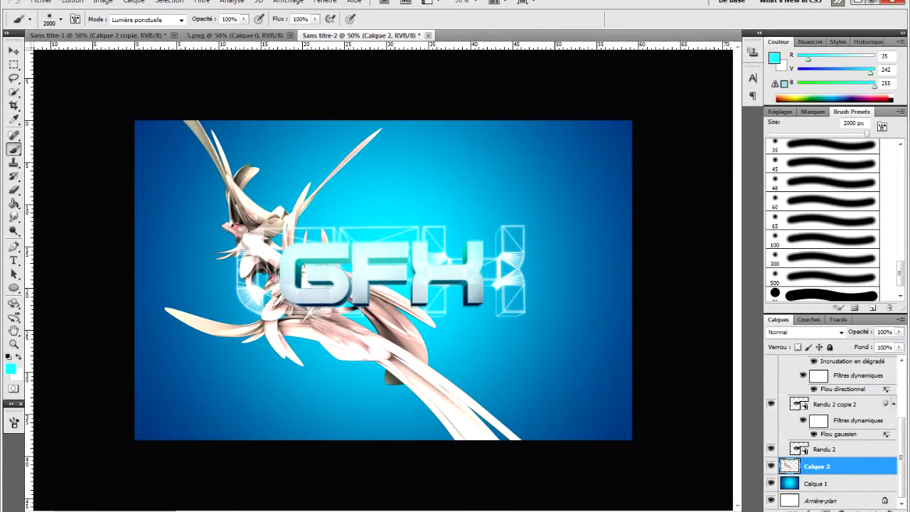
# Try blend modes on the abstract render's layer starting from Incrustation, ending on Superposition
pyautogui.click(842, 332)
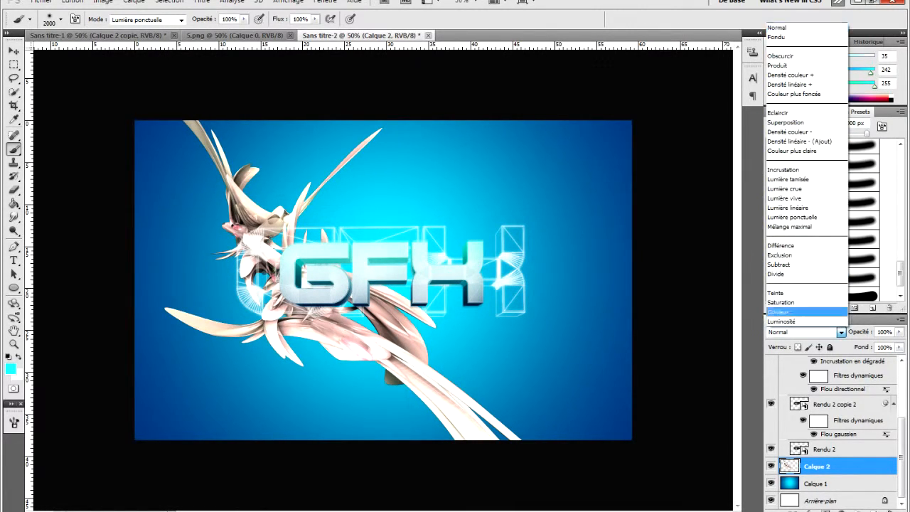
pyautogui.click(783, 169)
pyautogui.press('Up')
pyautogui.press('Up')
pyautogui.press('Up')
pyautogui.press('Up')
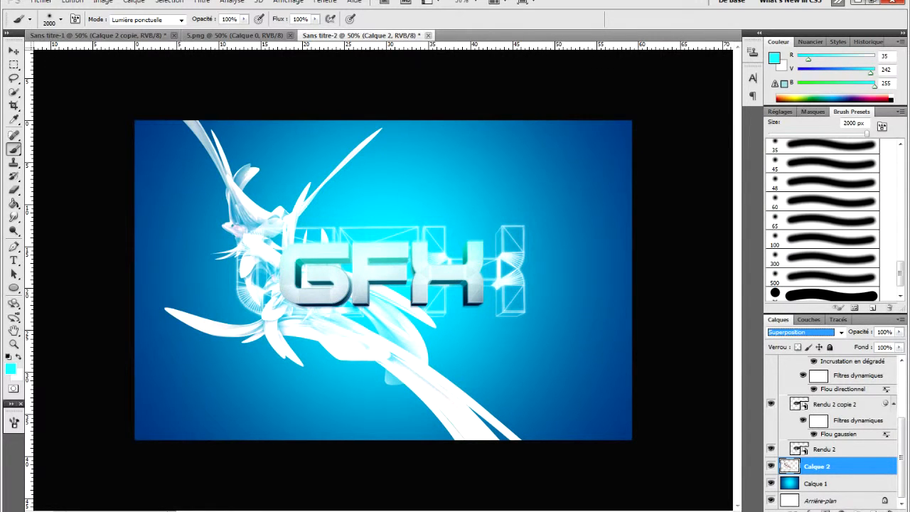
# Shift the hue of the abstract render's layer to about halfway into the positive range with Hue/Saturation
pyautogui.hotkey('ctrl', 'u')
pyautogui.moveTo(698, 235); pyautogui.dragTo(756, 234)
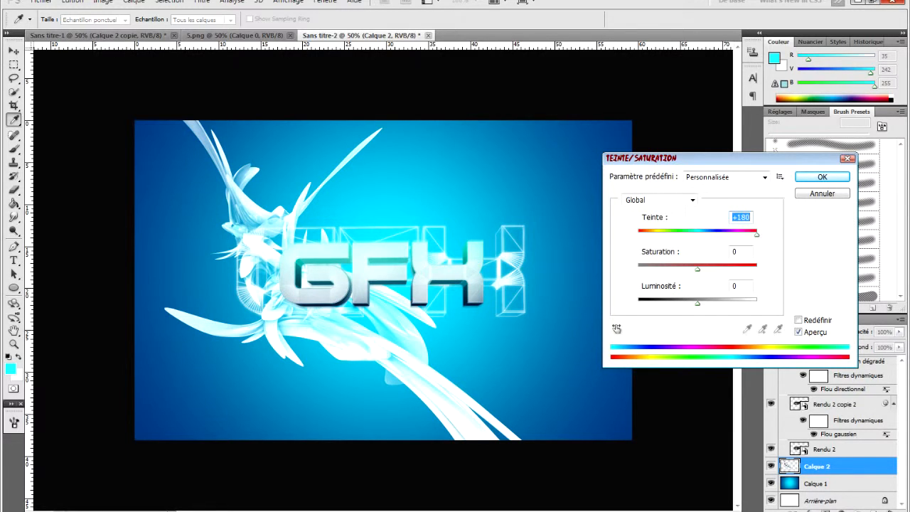
pyautogui.moveTo(757, 235); pyautogui.dragTo(726, 235)
pyautogui.press('Return')
pyautogui.press('b')
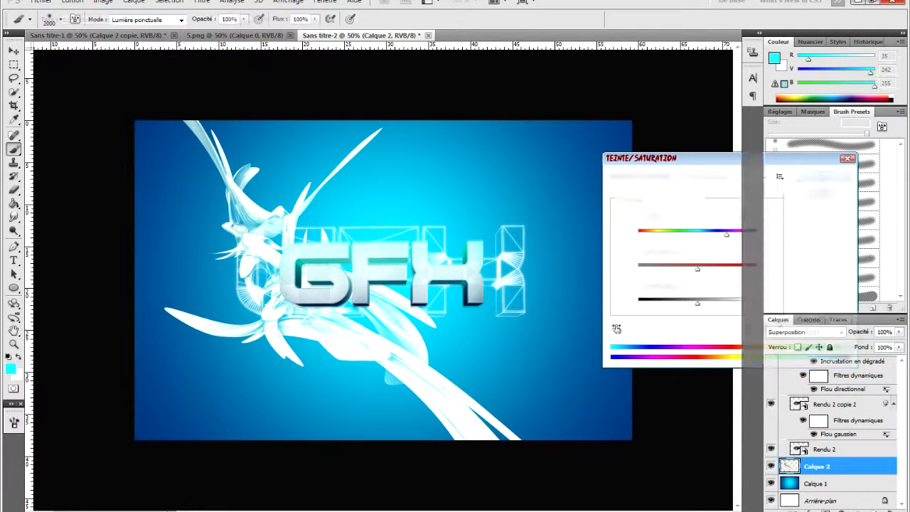
# Duplicate the abstract render's layer and apply a Gaussian blur with a 4-pixel radius to the copy
pyautogui.press('m')
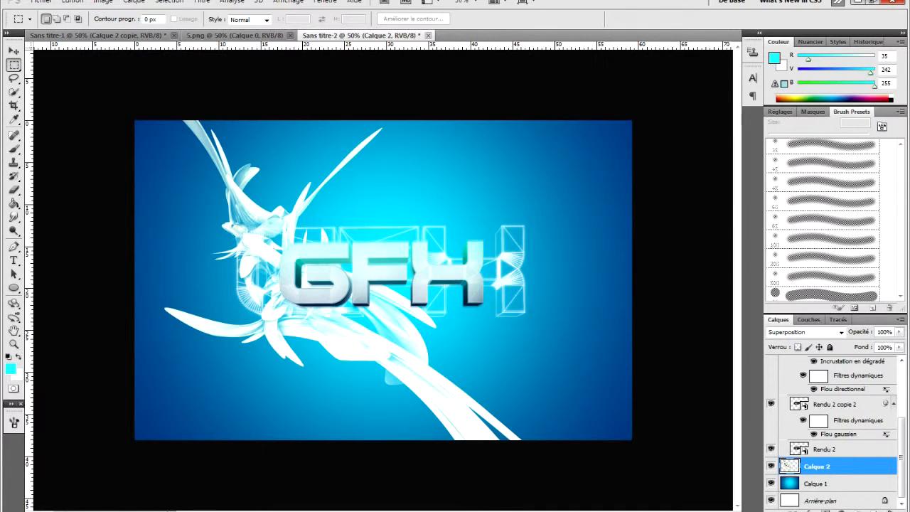
pyautogui.hotkey('ctrl', 'j')
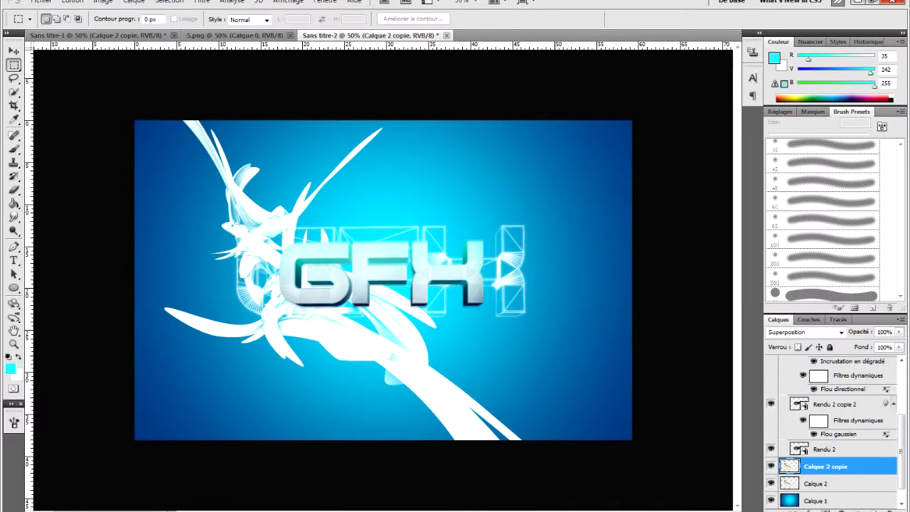
pyautogui.click(201, 2)
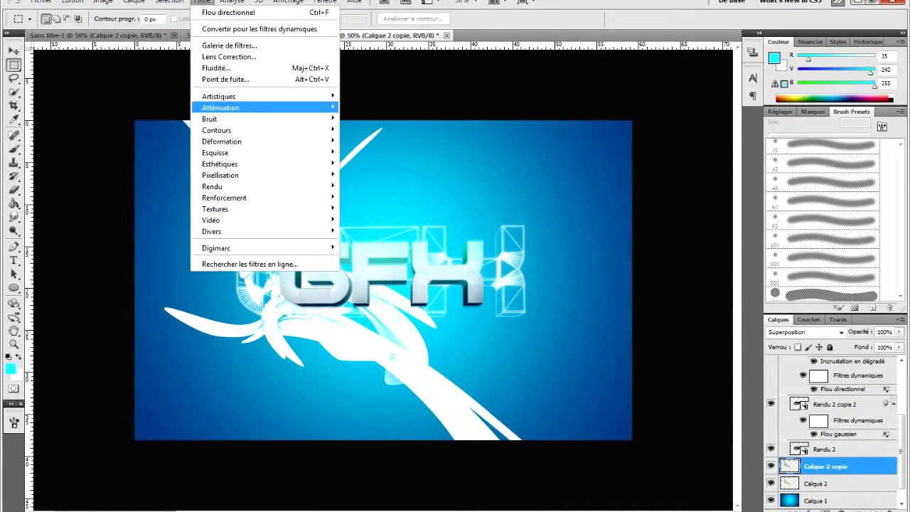
pyautogui.moveTo(234, 107)
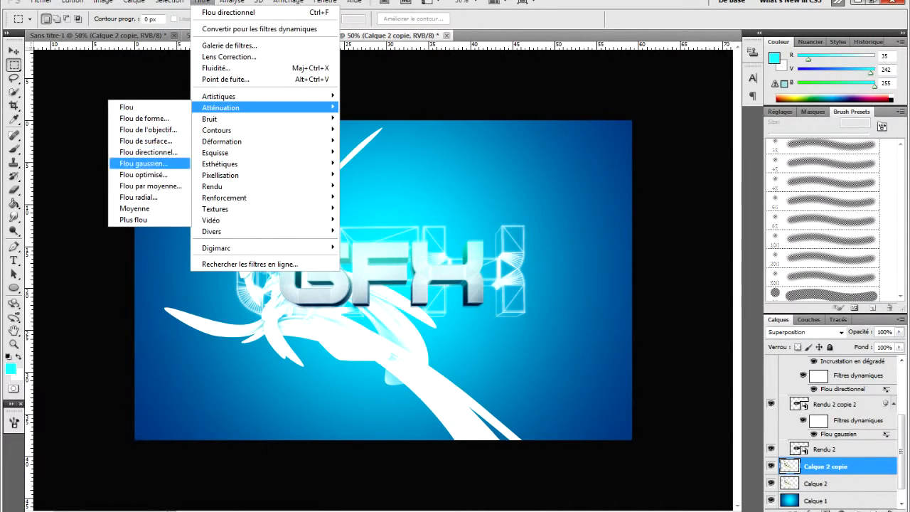
pyautogui.click(143, 164)
pyautogui.moveTo(756, 253)
pyautogui.mouseDown()
pyautogui.moveTo(768, 253)
pyautogui.moveTo(753, 253)
pyautogui.mouseUp()
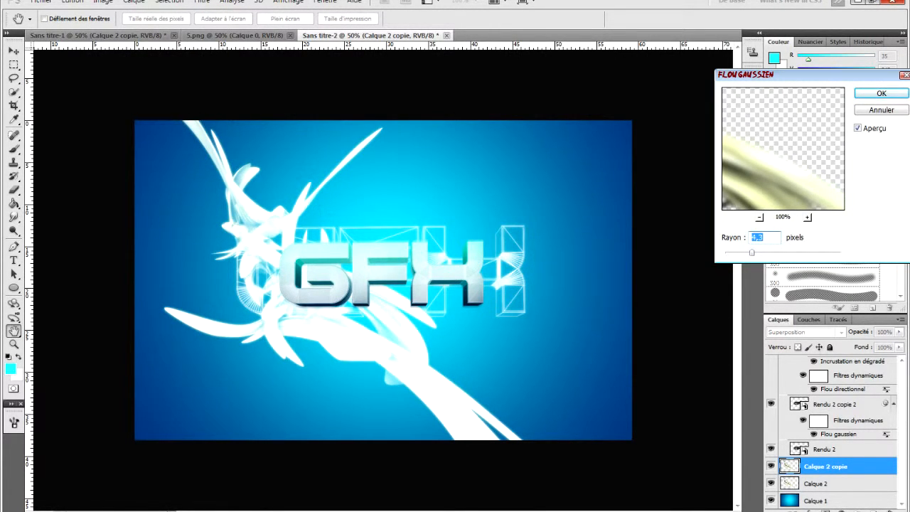
pyautogui.write('4')
pyautogui.press('Return')
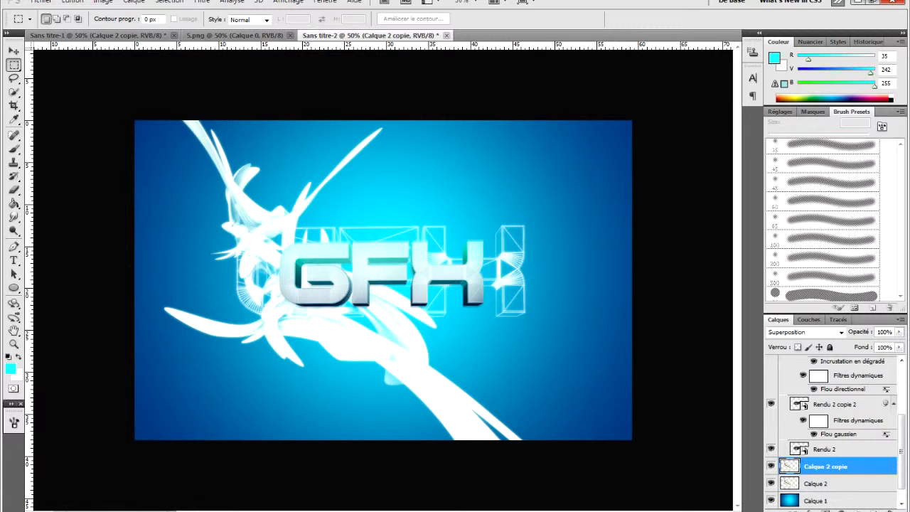
# Place the Sans titre-1 document beneath Sans titre-2 in a split view and display both at 25% for comparison
pyautogui.scroll(-1, 835, 433)
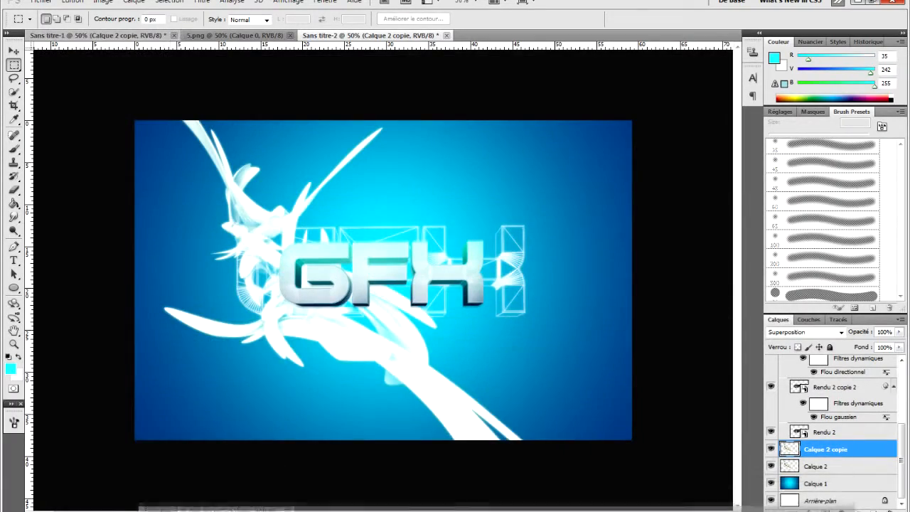
pyautogui.moveTo(211, 508); pyautogui.dragTo(212, 511)
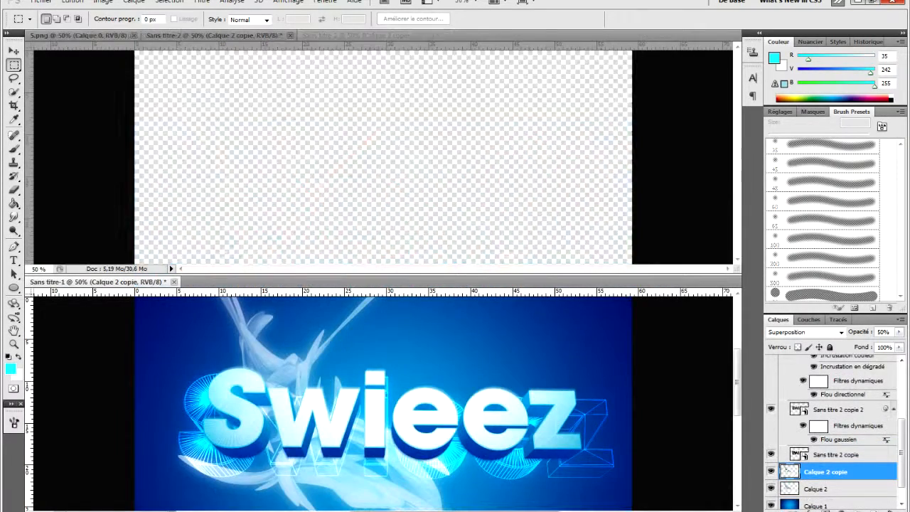
pyautogui.hotkey('ctrl', '-')
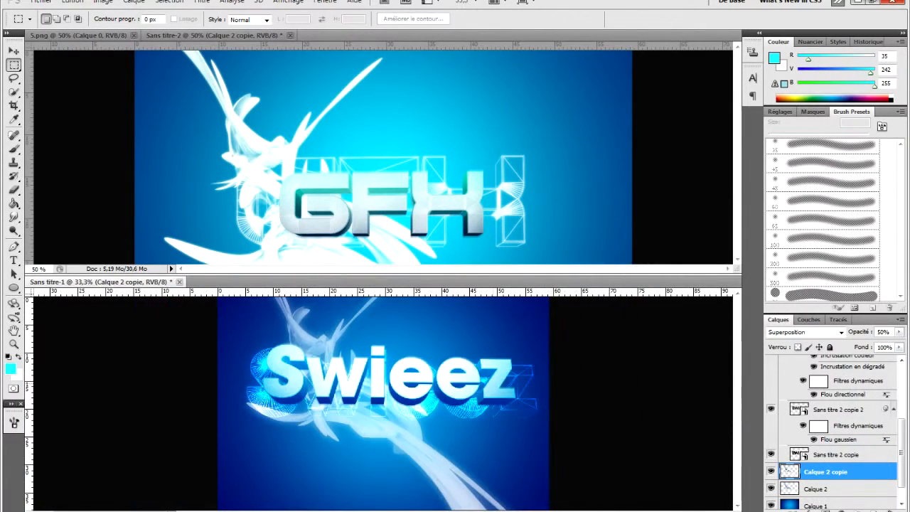
pyautogui.hotkey('ctrl', '-')
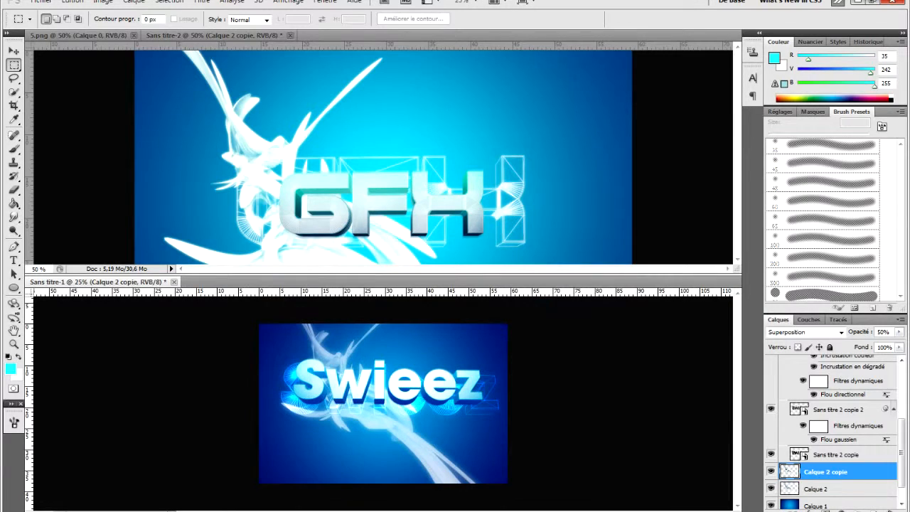
pyautogui.click(214, 36)
pyautogui.hotkey('ctrl', '-')
pyautogui.hotkey('ctrl', '-')
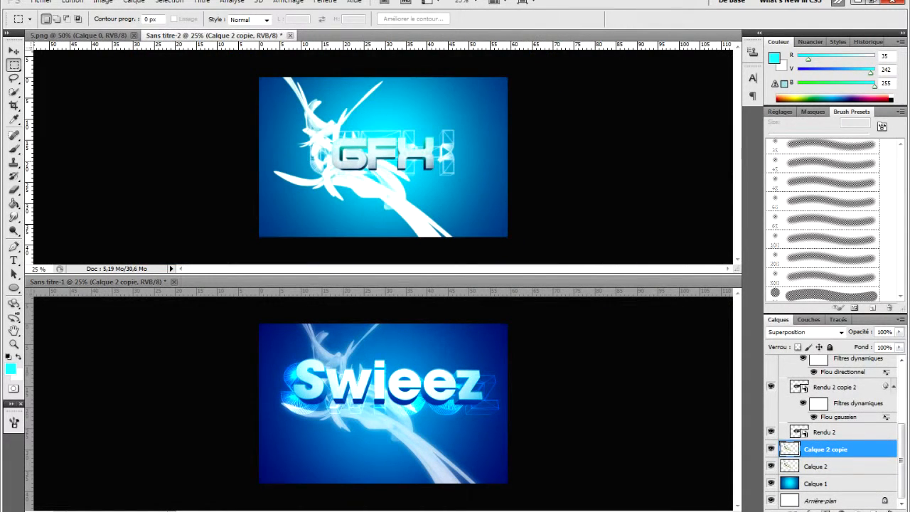